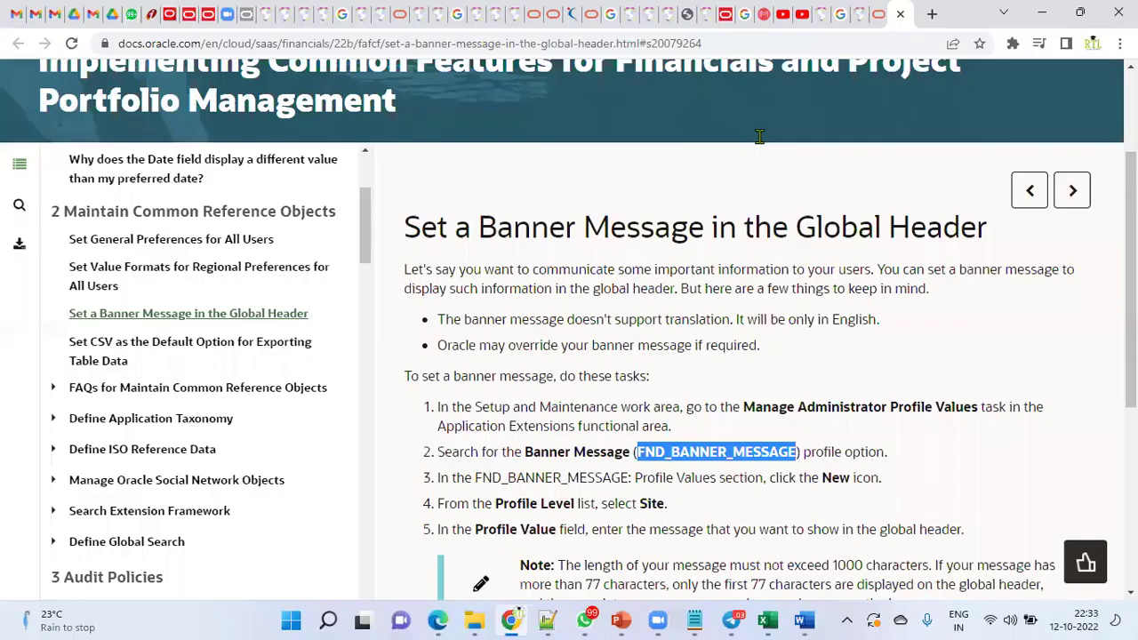
- Open the VIDEOS list of the RTL Online Trainings Placements channel on YouTube
{"action": "left_click", "coordinate": [784, 13]}
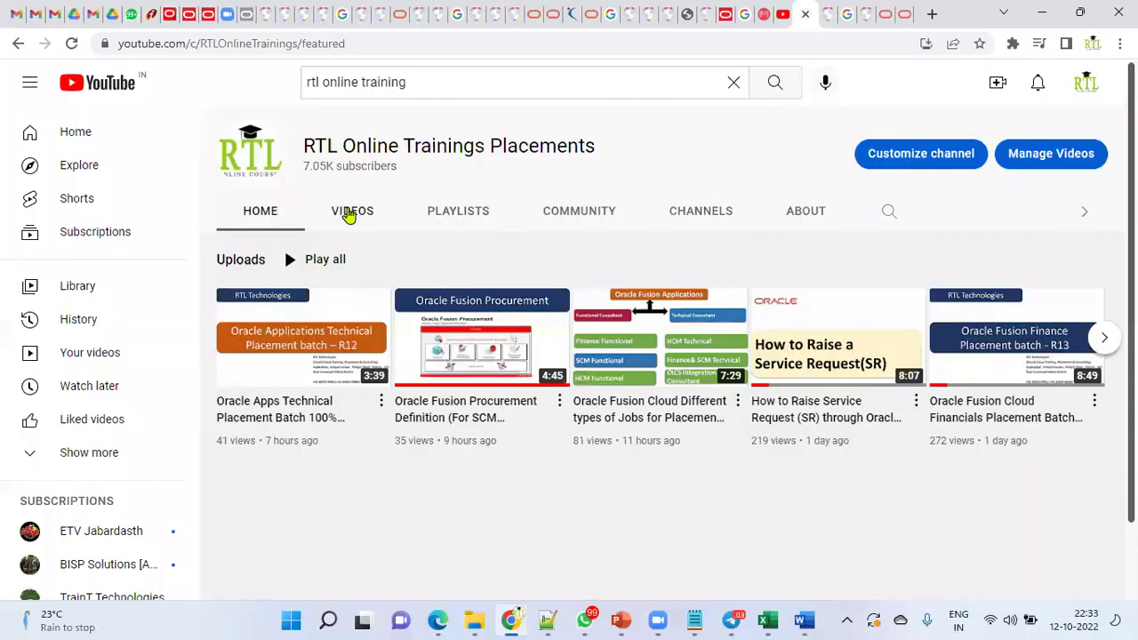
{"action": "left_click", "coordinate": [348, 215]}
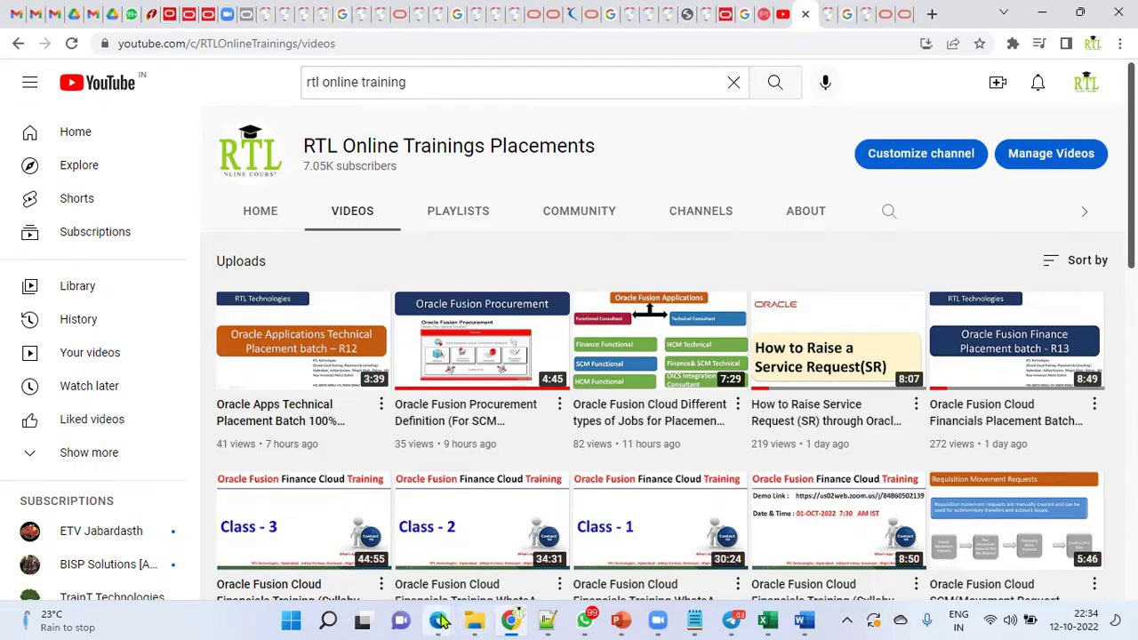
- Bring up the Oracle Fusion home page and highlight the Welcome banner text
{"action": "mouse_move", "coordinate": [437, 619]}
{"action": "left_click", "coordinate": [498, 551]}
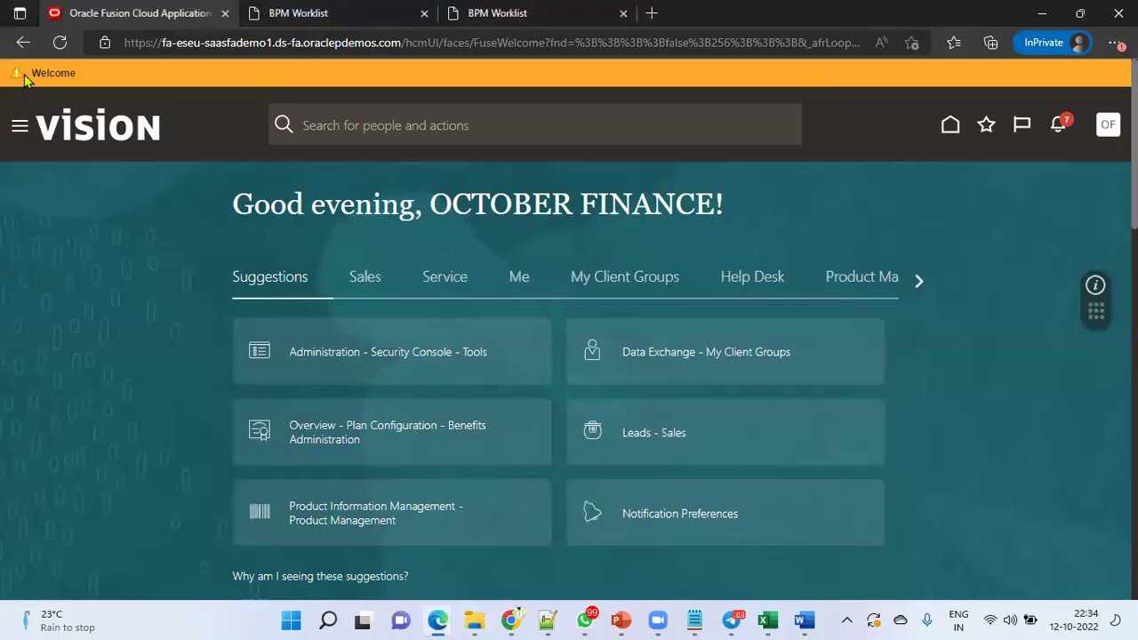
{"action": "left_click_drag", "start_coordinate": [29, 73], "coordinate": [76, 79]}
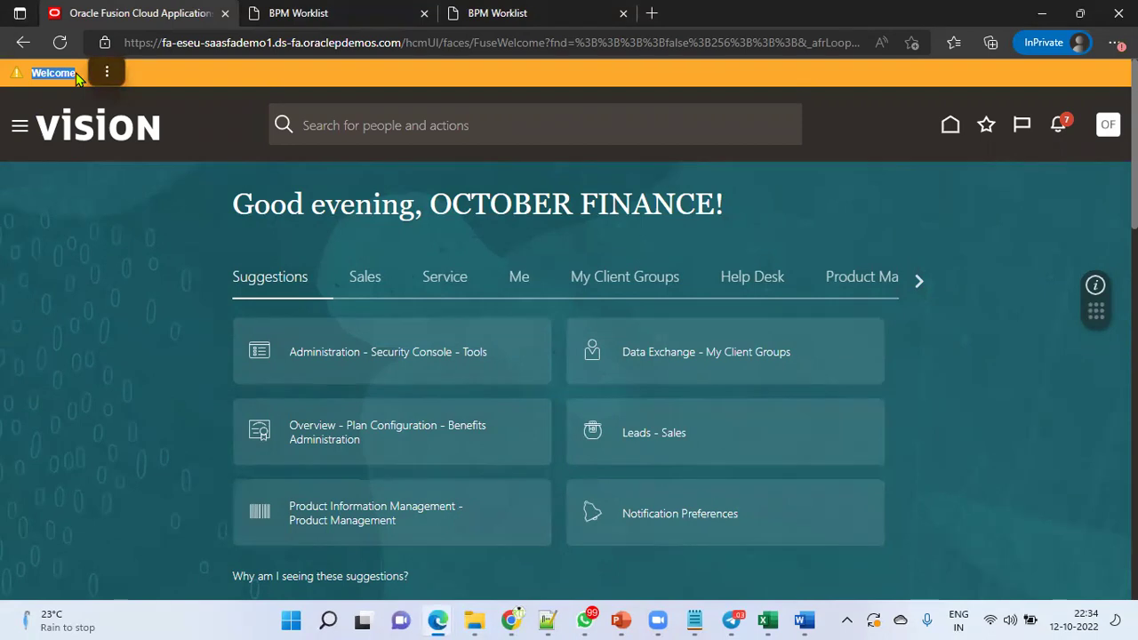
{"action": "left_click", "coordinate": [94, 187]}
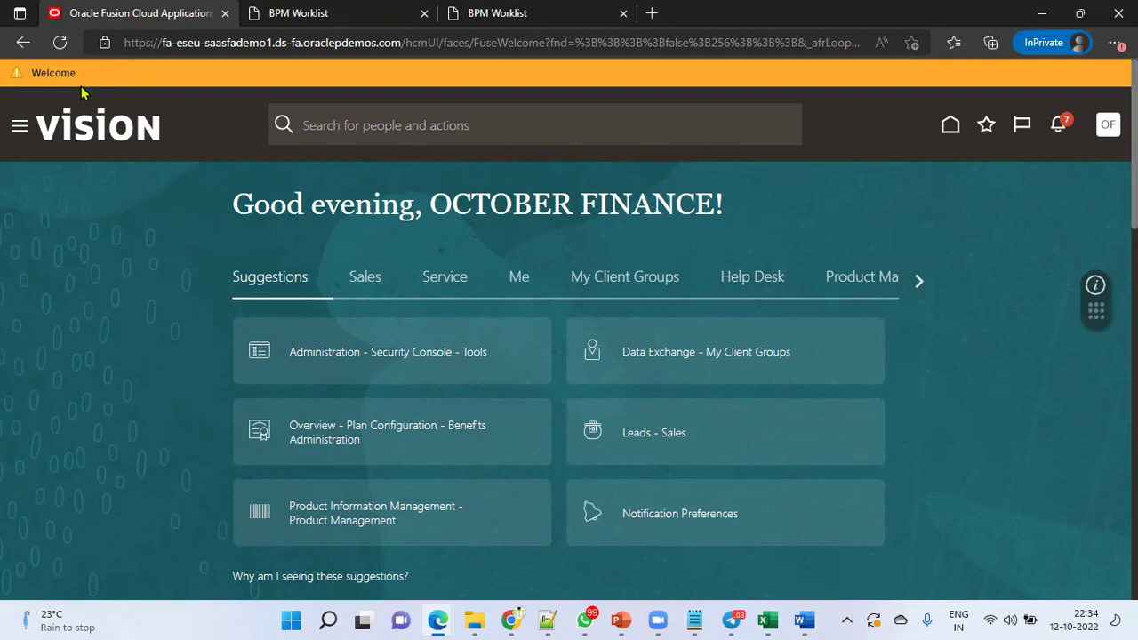
- Go to Setup and Maintenance and search tasks for 'manag%admini%profile%'
{"action": "left_click", "coordinate": [1107, 130]}
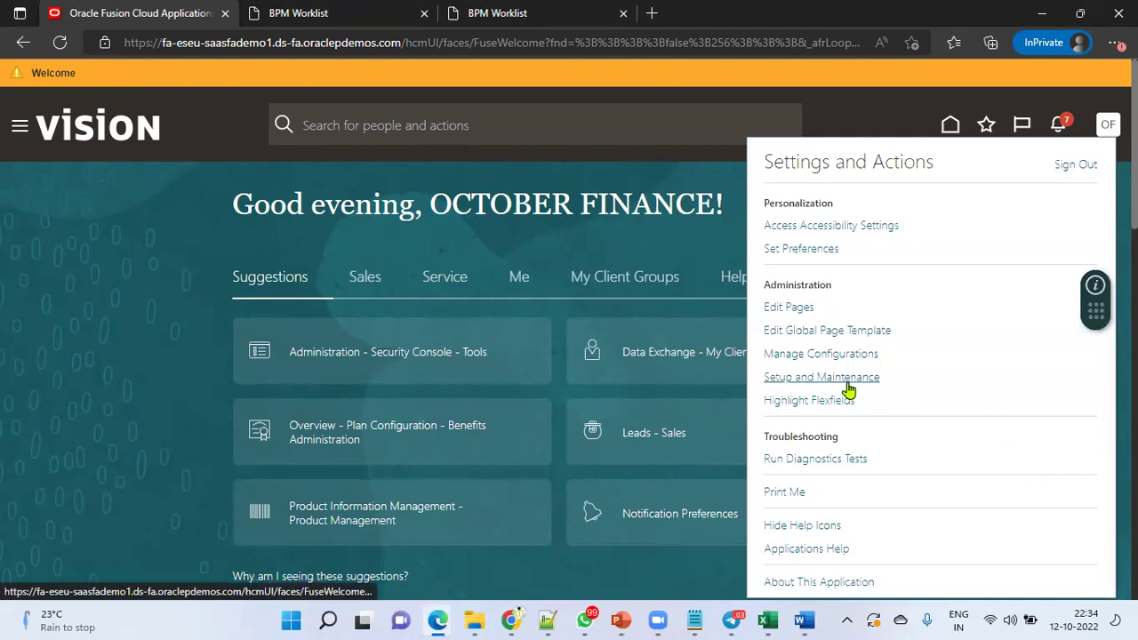
{"action": "left_click", "coordinate": [847, 388]}
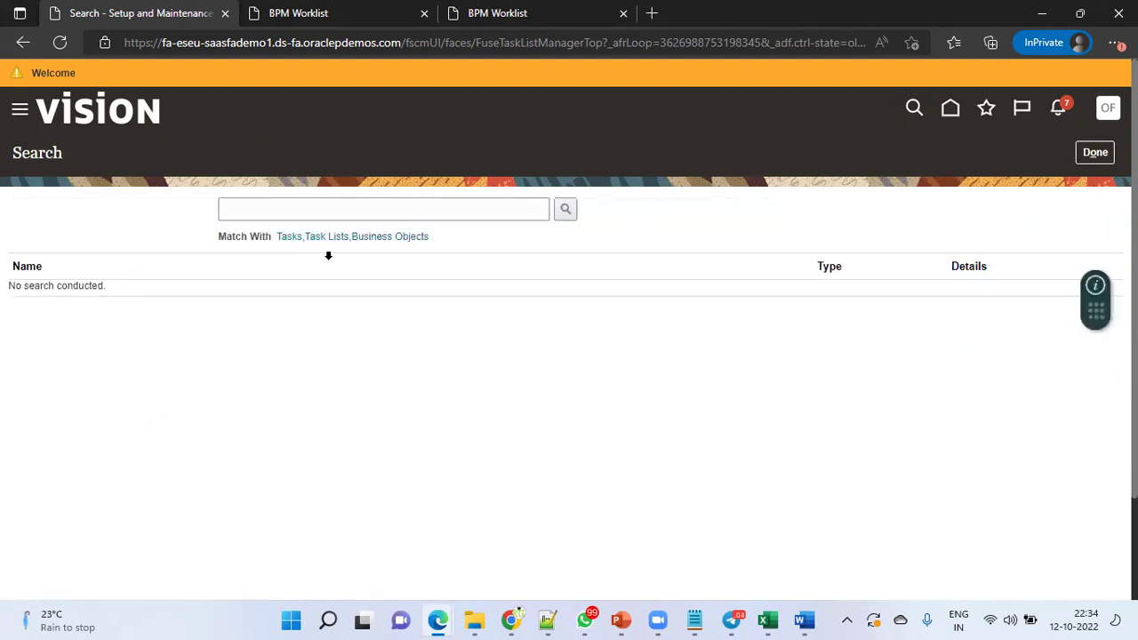
{"action": "left_click", "coordinate": [344, 203]}
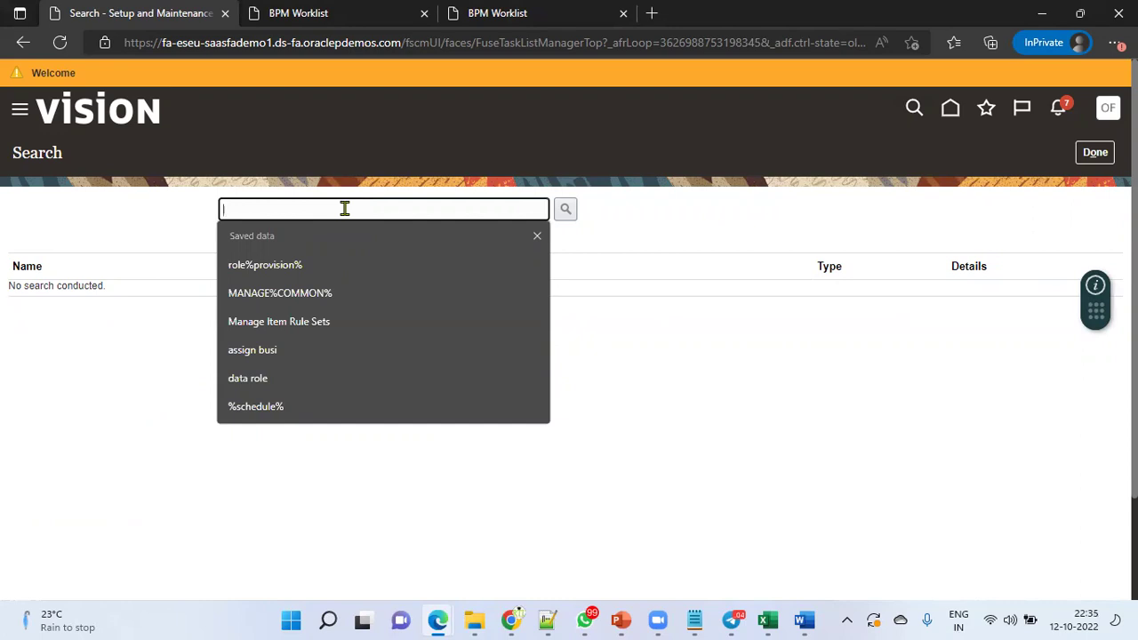
{"action": "type", "text": "man"}
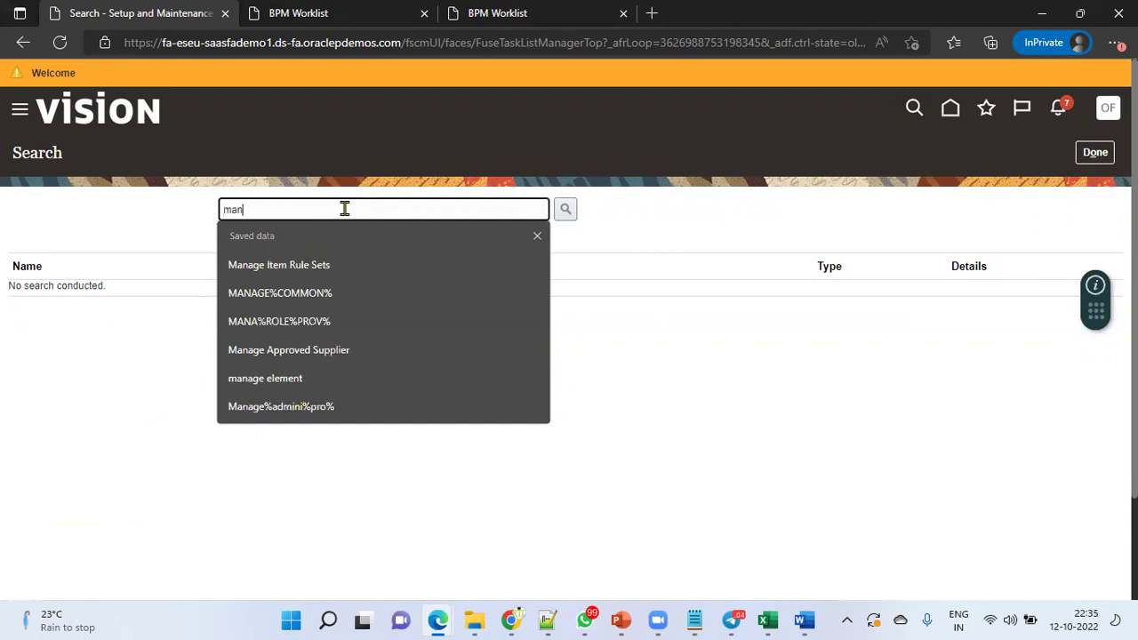
{"action": "type", "text": "ag%"}
{"action": "key", "text": "BackSpace"}
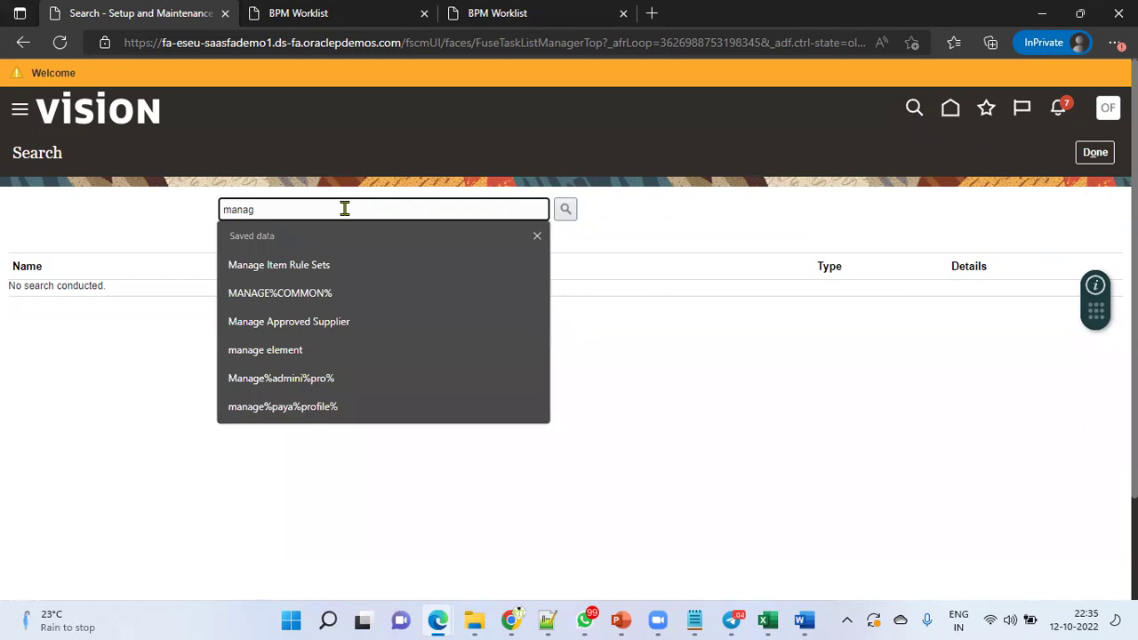
{"action": "type", "text": "%adm"}
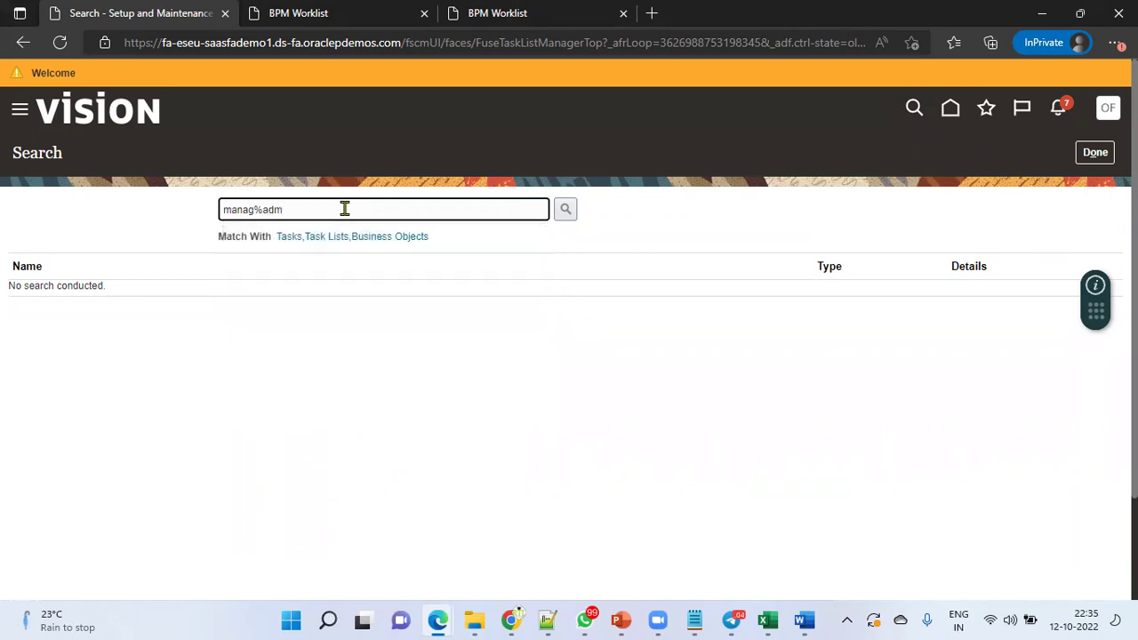
{"action": "type", "text": "ini"}
{"action": "type", "text": "%prof"}
{"action": "type", "text": "ile%"}
{"action": "key", "text": "Return"}
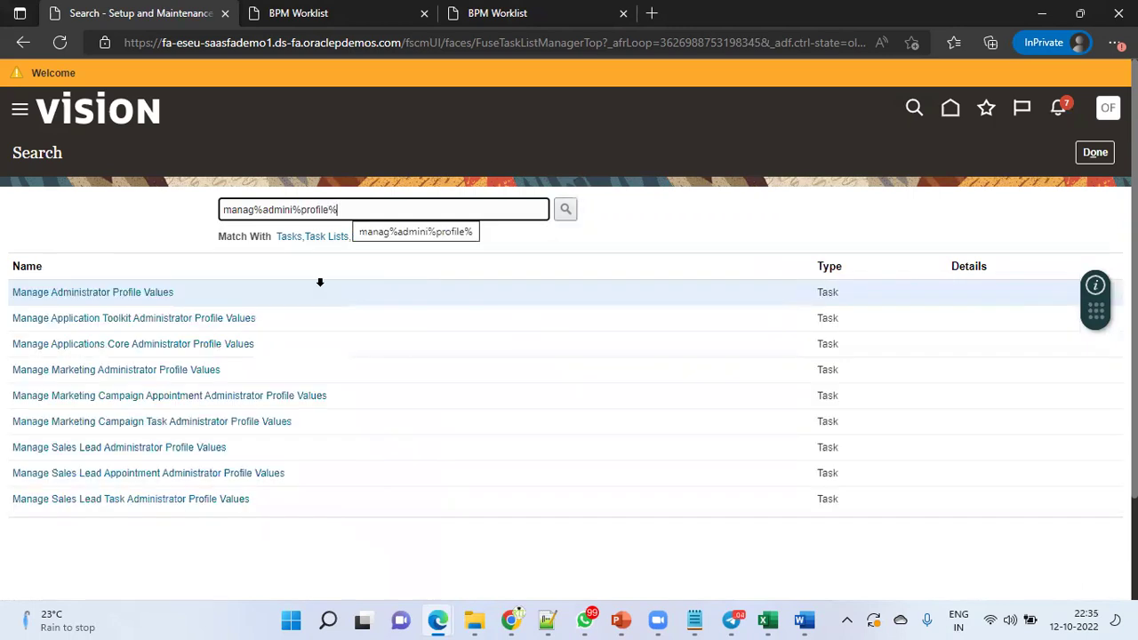
- Open Manage Administrator Profile Values and look up the FND_BANNER_MESSAGE profile option
{"action": "left_click", "coordinate": [133, 294]}
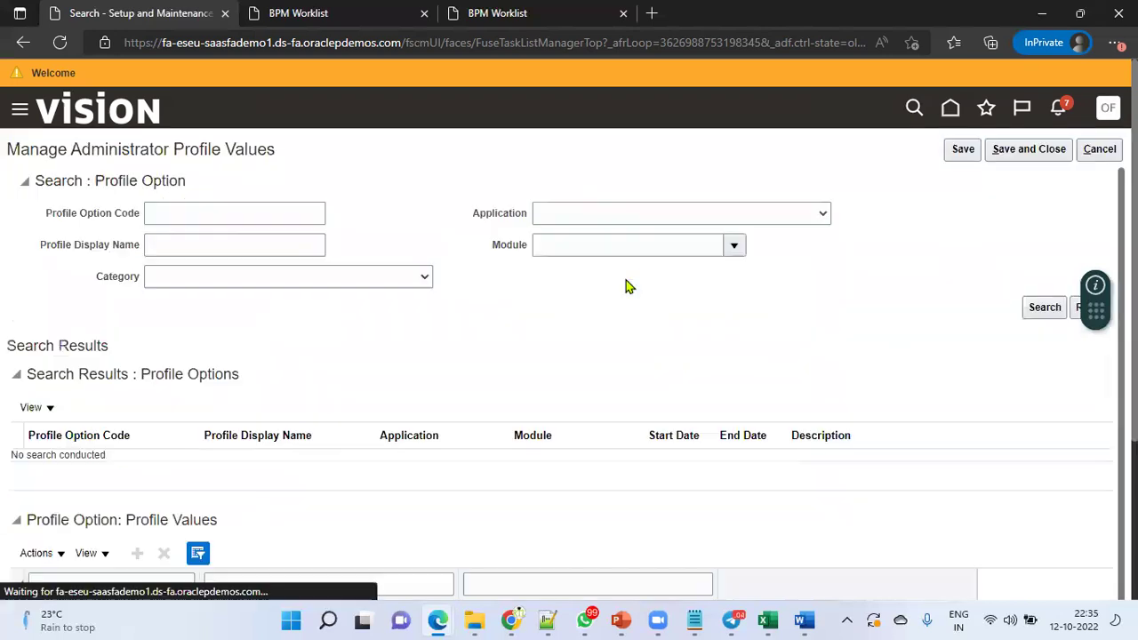
{"action": "left_click", "coordinate": [197, 214]}
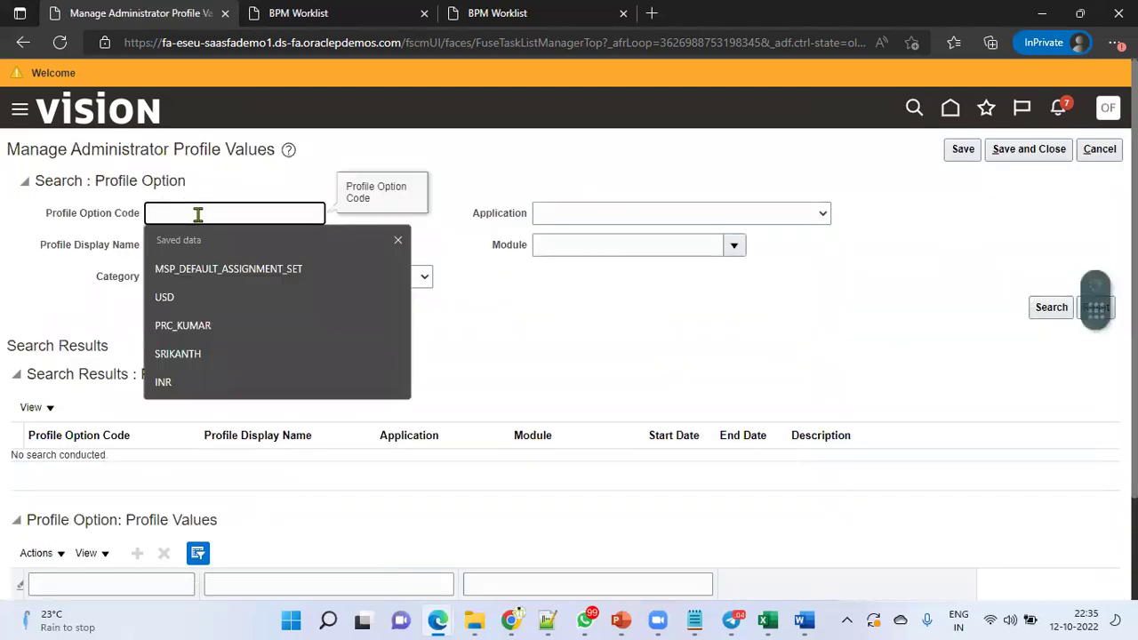
{"action": "type", "text": "FND_BANNER_MESSAGE"}
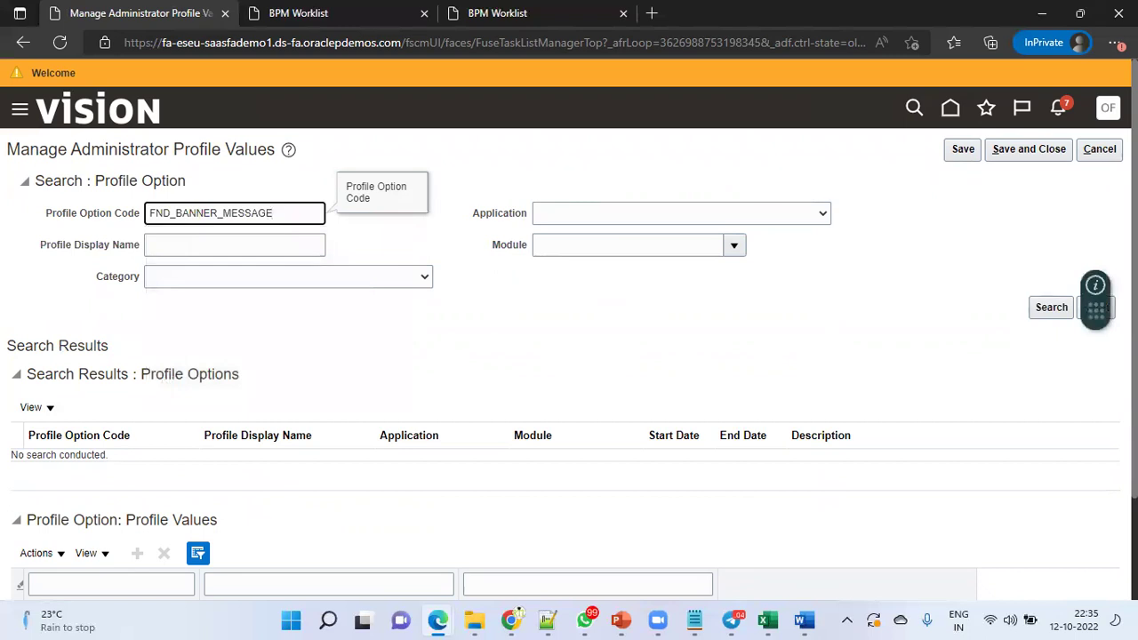
{"action": "left_click", "coordinate": [1054, 317]}
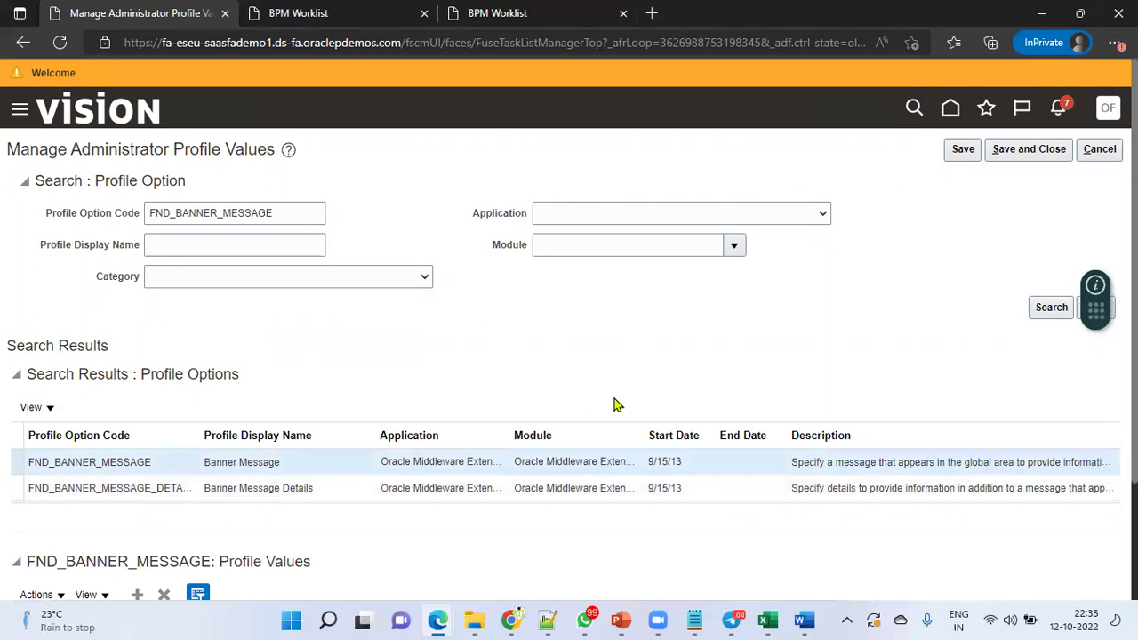
{"action": "scroll", "coordinate": [615, 401], "scroll_direction": "down", "scroll_amount": 2}
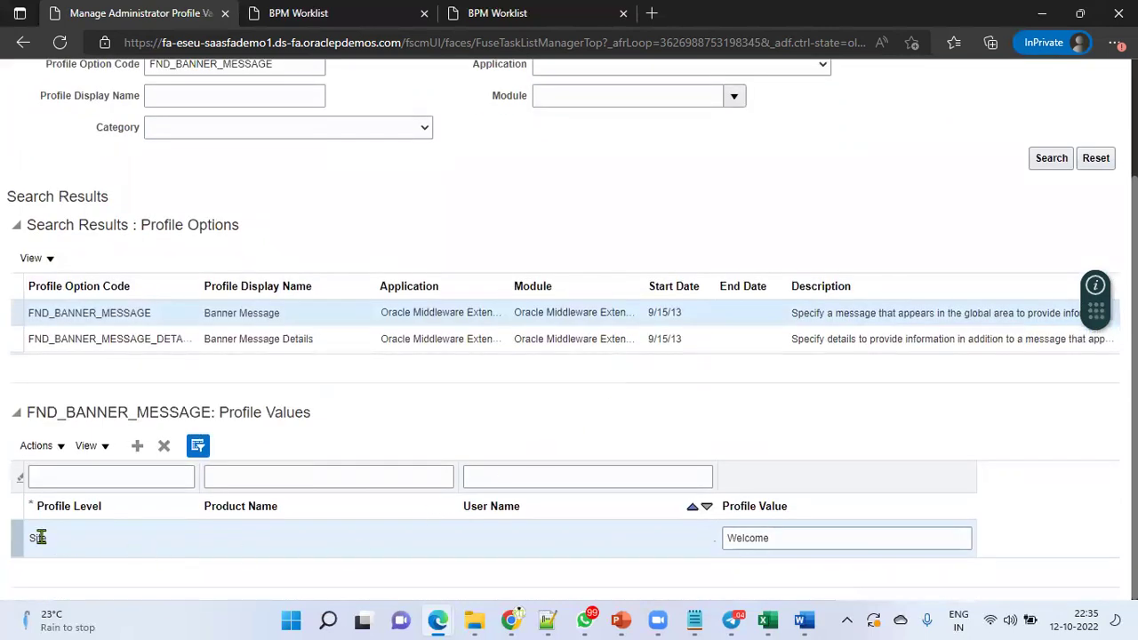
- Discard an unneeded new row and change the Site value to 'Welcome RTL Online trainigs'
{"action": "left_click", "coordinate": [38, 537]}
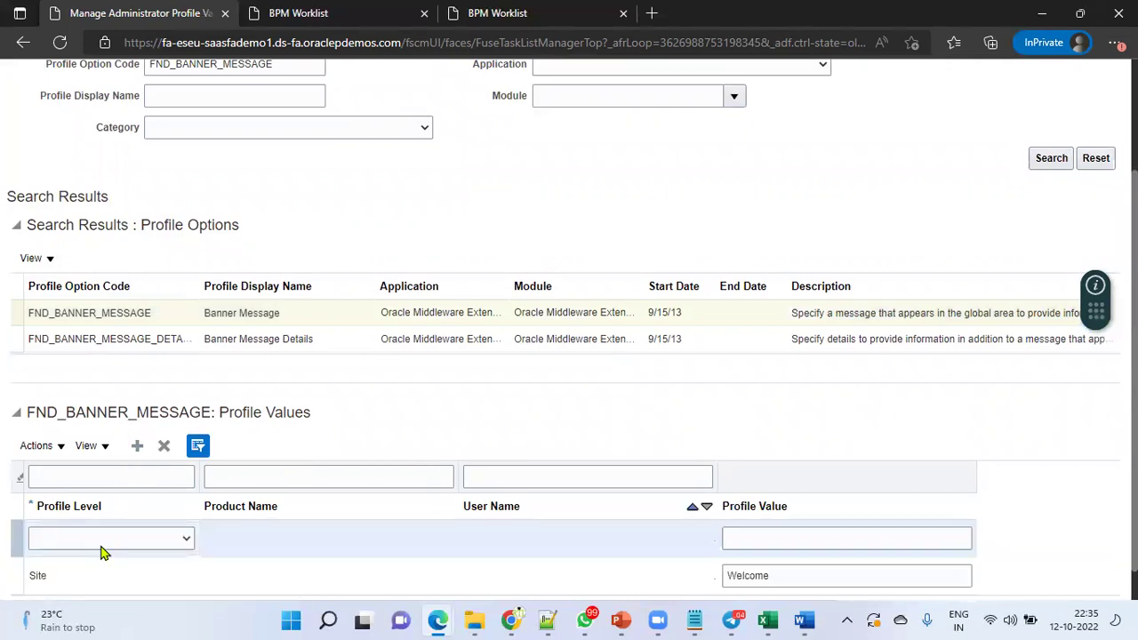
{"action": "left_click", "coordinate": [105, 539]}
{"action": "left_click", "coordinate": [105, 539]}
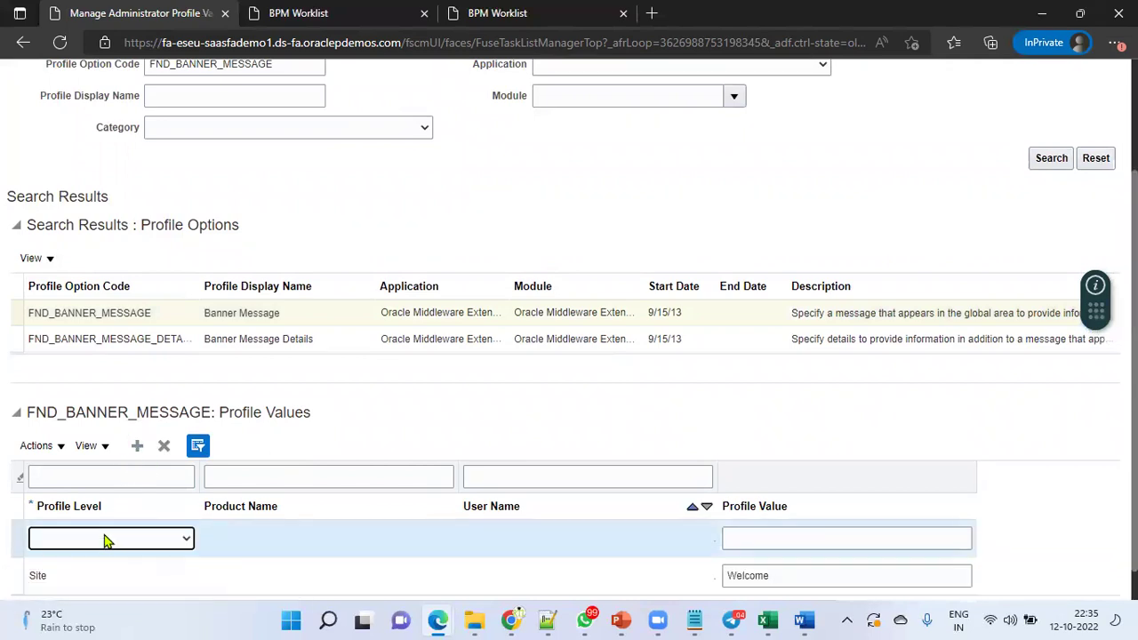
{"action": "left_click", "coordinate": [164, 447]}
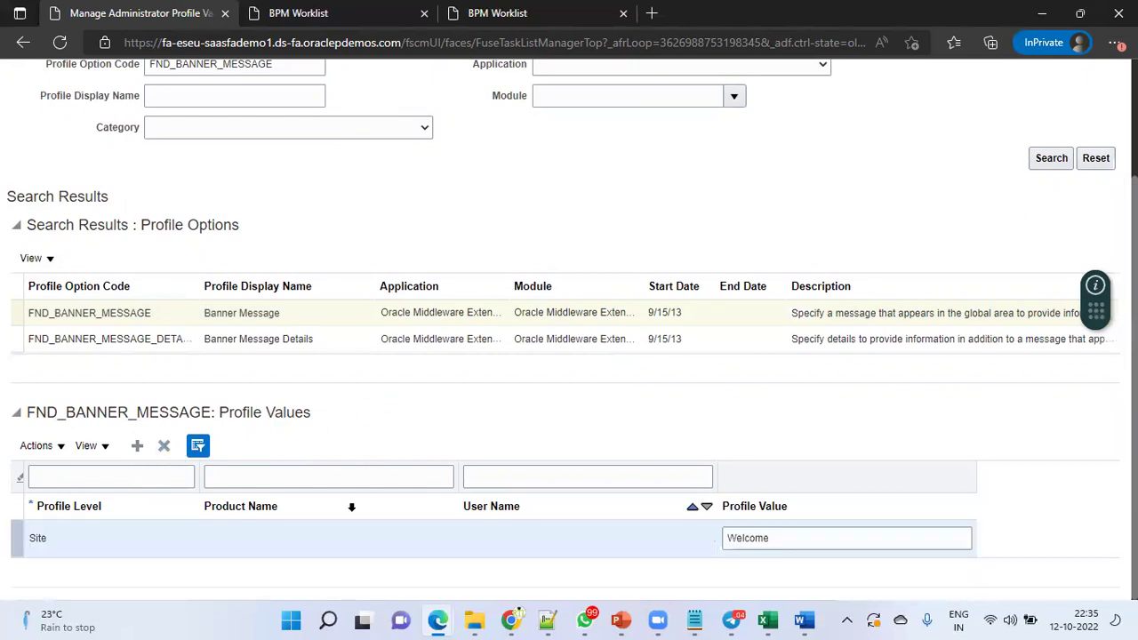
{"action": "left_click", "coordinate": [821, 536]}
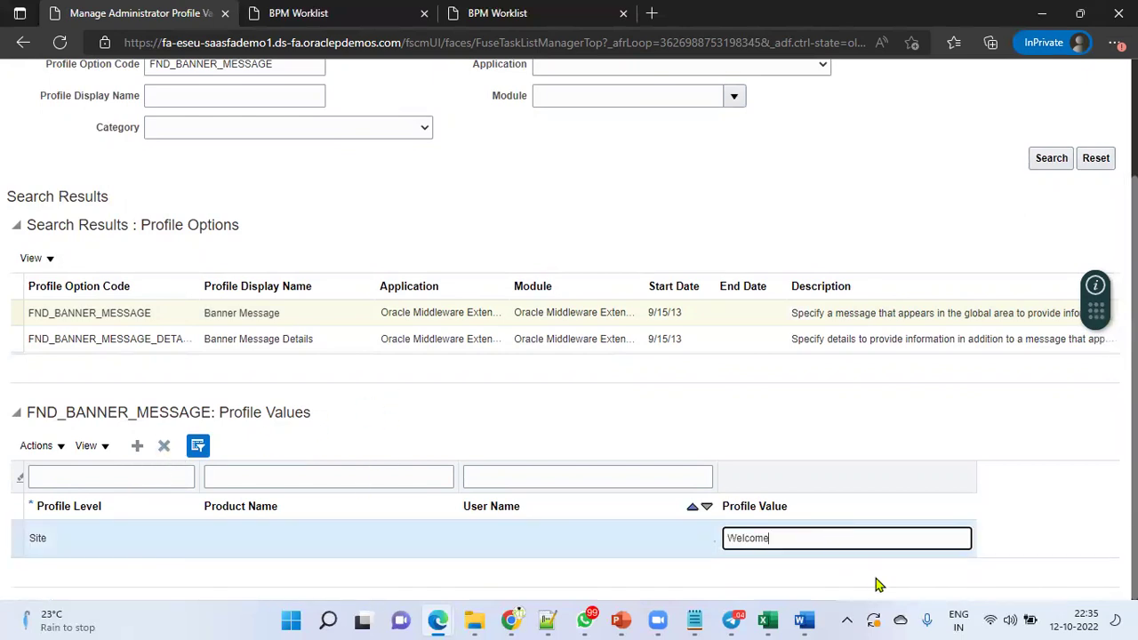
{"action": "type", "text": " RTL"}
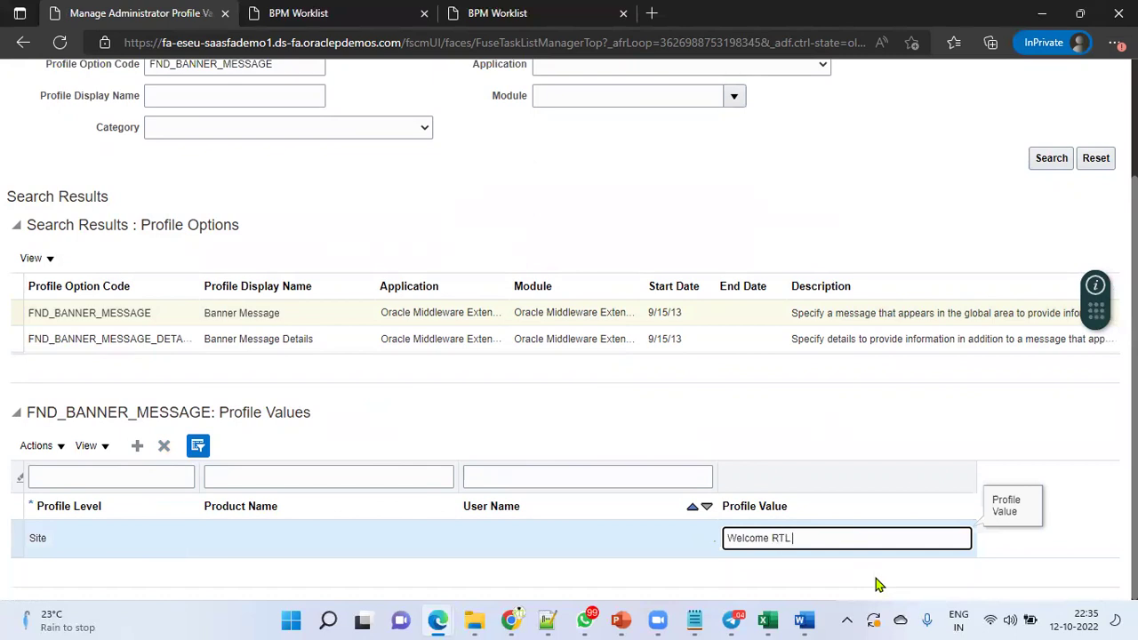
{"action": "type", "text": " Online t"}
{"action": "type", "text": "rainigs"}
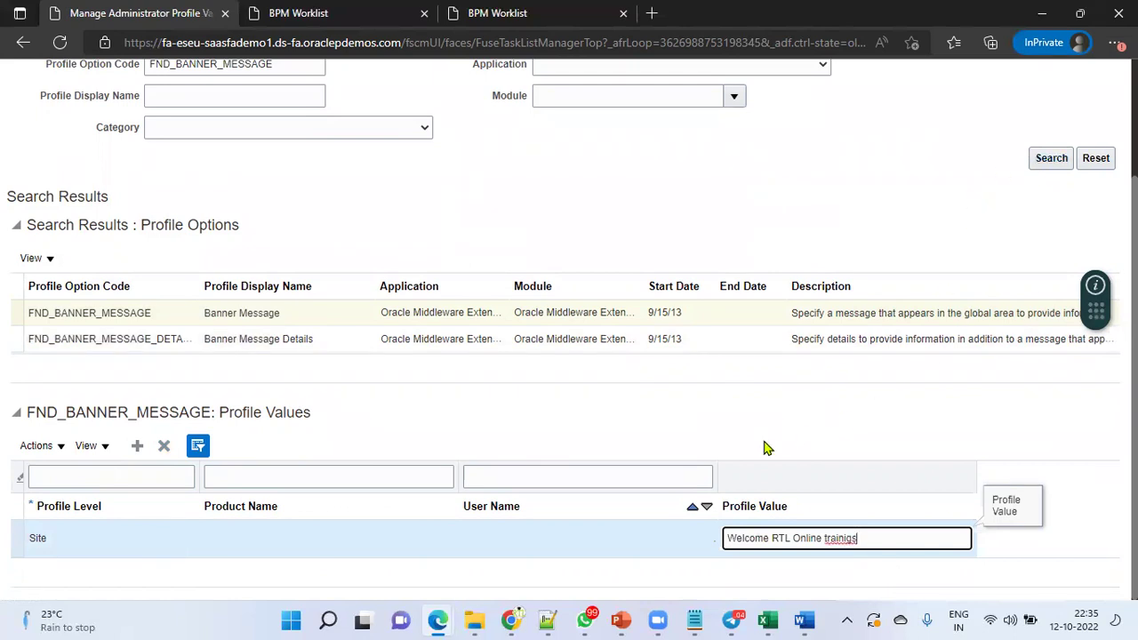
{"action": "scroll", "coordinate": [763, 447], "scroll_direction": "up", "scroll_amount": 2}
- Save the new banner message and sign out of the application
{"action": "left_click", "coordinate": [1013, 149]}
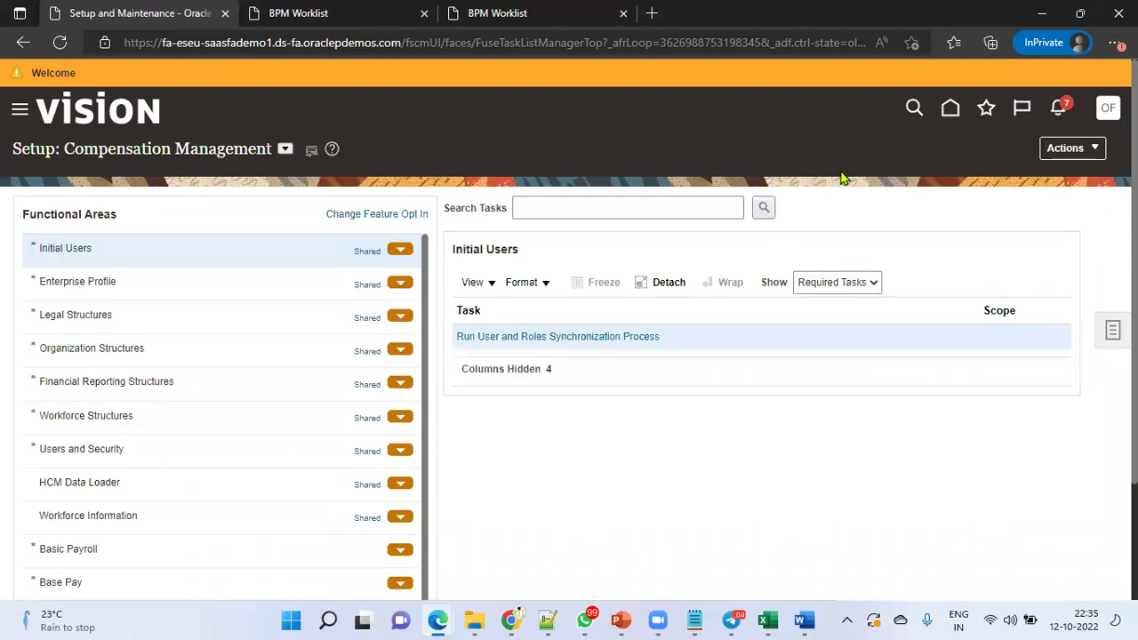
{"action": "left_click", "coordinate": [1107, 107]}
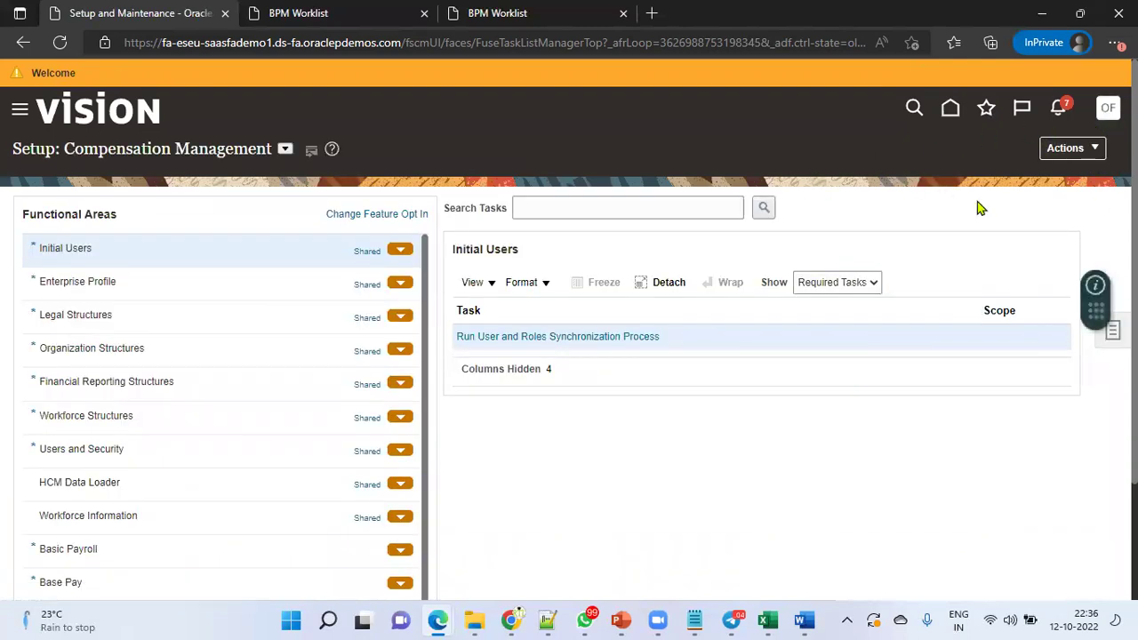
{"action": "left_click", "coordinate": [776, 357]}
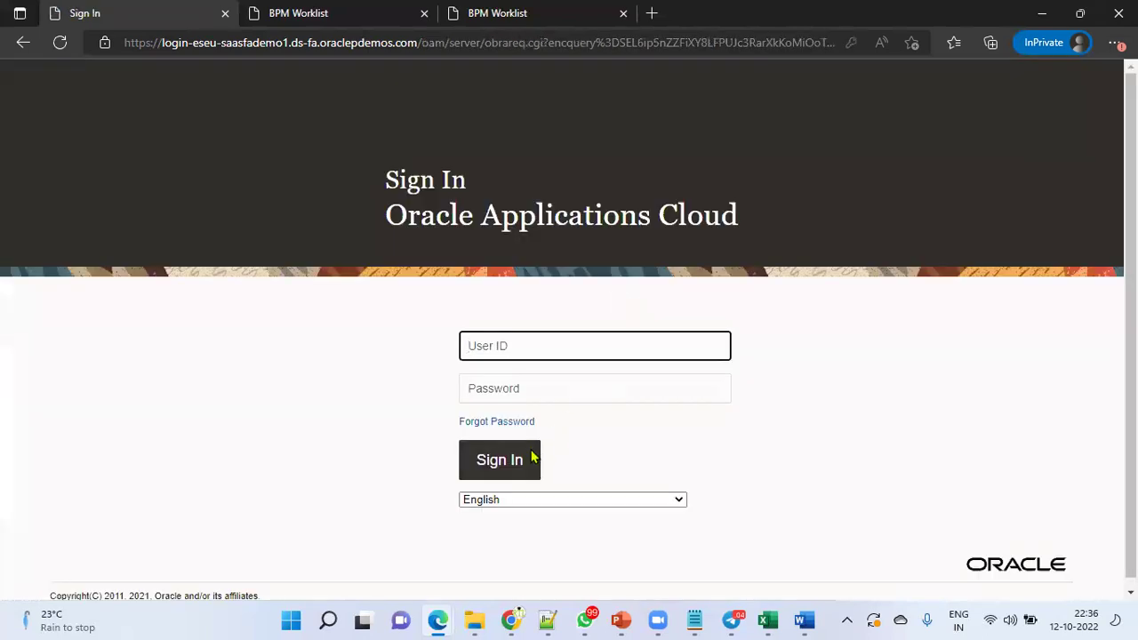
- Sign back in using a saved user's credentials
{"action": "left_click", "coordinate": [532, 349]}
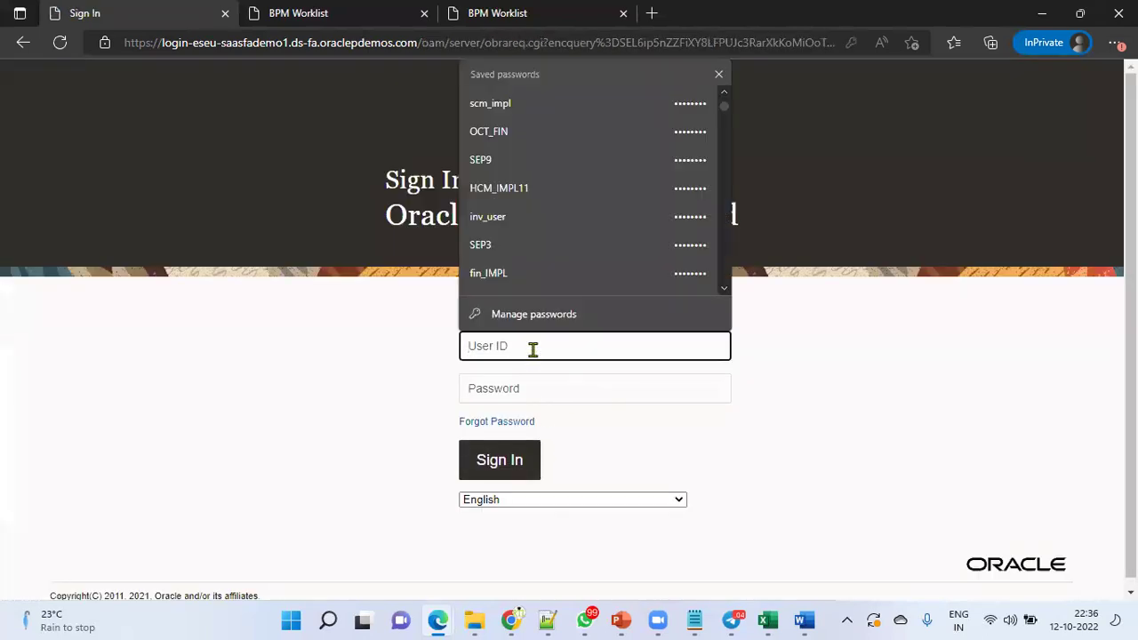
{"action": "left_click", "coordinate": [533, 132]}
{"action": "left_click", "coordinate": [514, 464]}
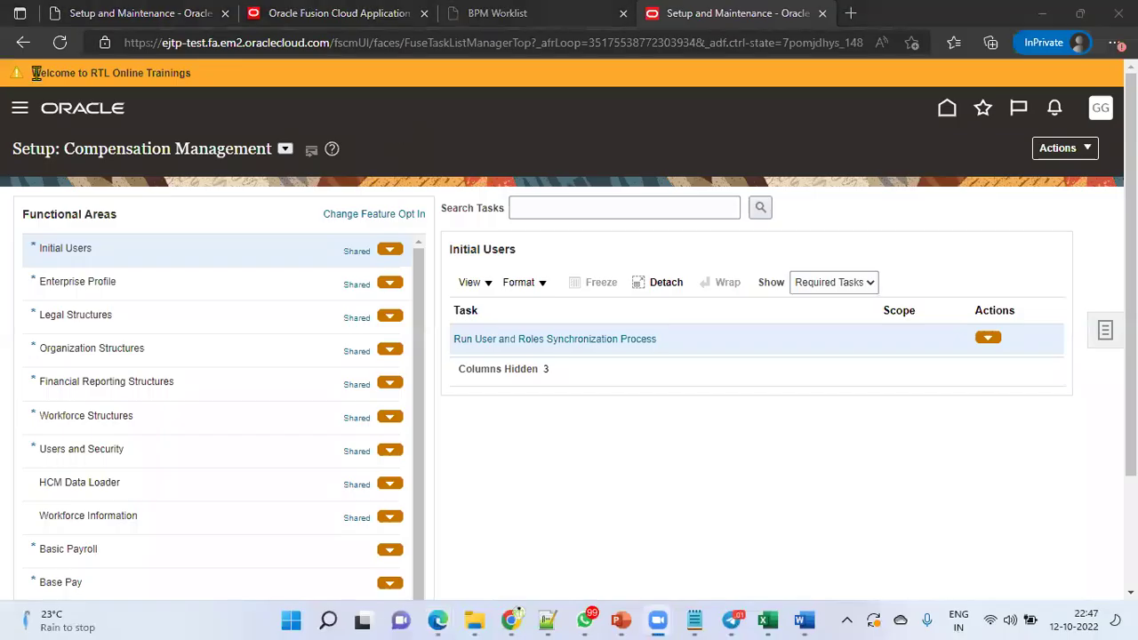
- Reload the setup page, retry after the DNS error, and open network quick settings
{"action": "left_click_drag", "start_coordinate": [31, 73], "coordinate": [375, 91]}
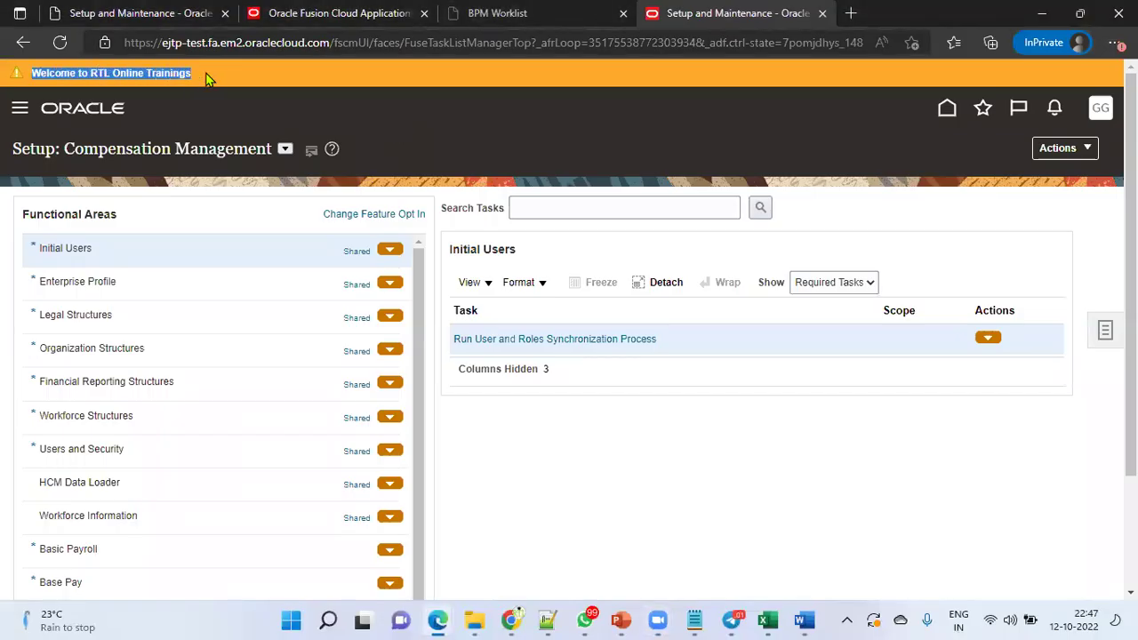
{"action": "left_click", "coordinate": [374, 91]}
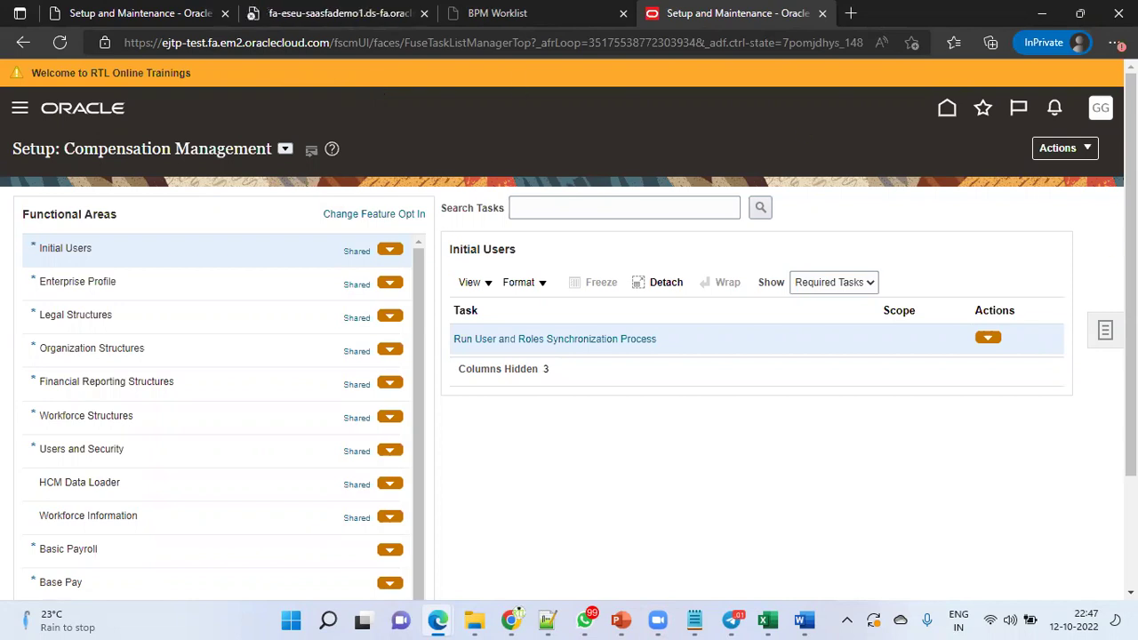
{"action": "left_click", "coordinate": [1104, 341]}
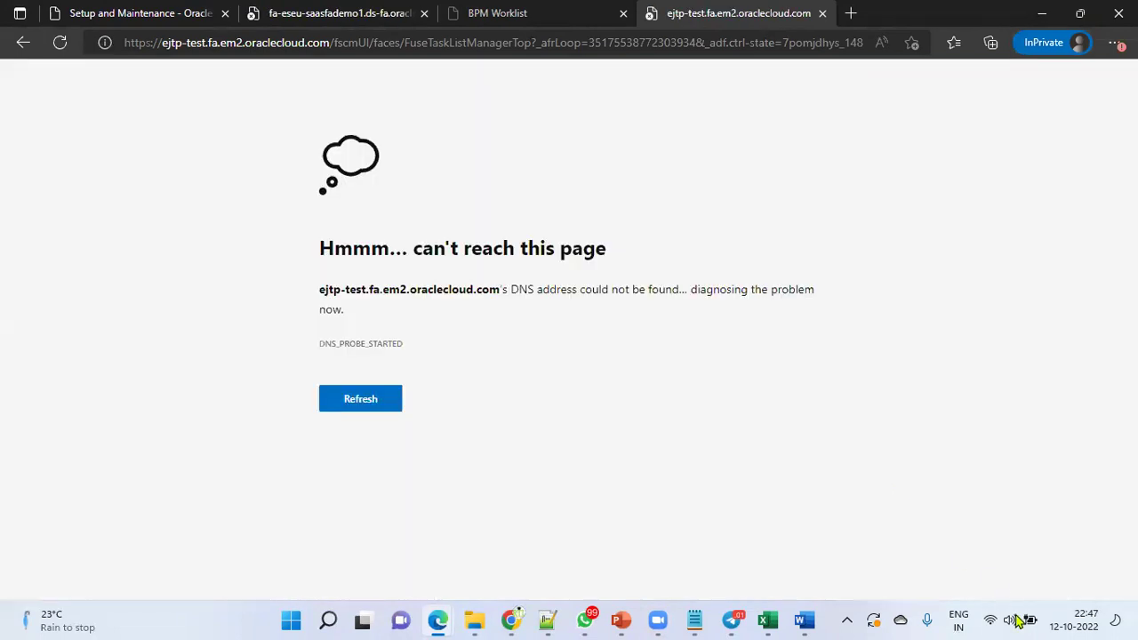
{"action": "left_click", "coordinate": [383, 408]}
{"action": "left_click", "coordinate": [992, 620]}
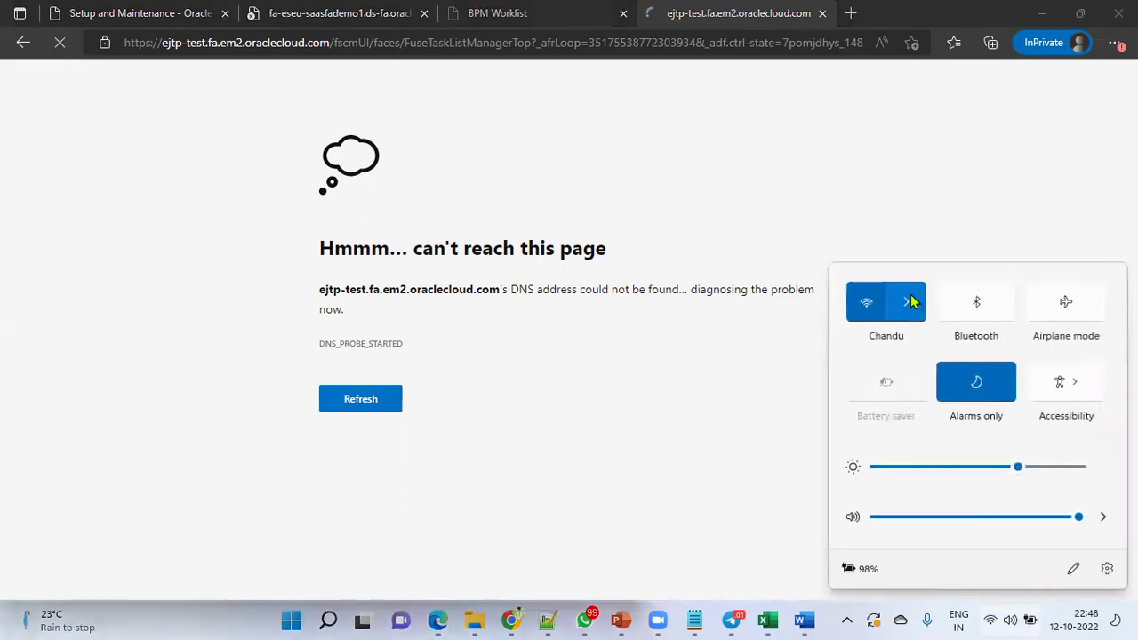
- Check the Wi-Fi networks, then search setup tasks with the saved administrator profile pattern
{"action": "left_click", "coordinate": [944, 302]}
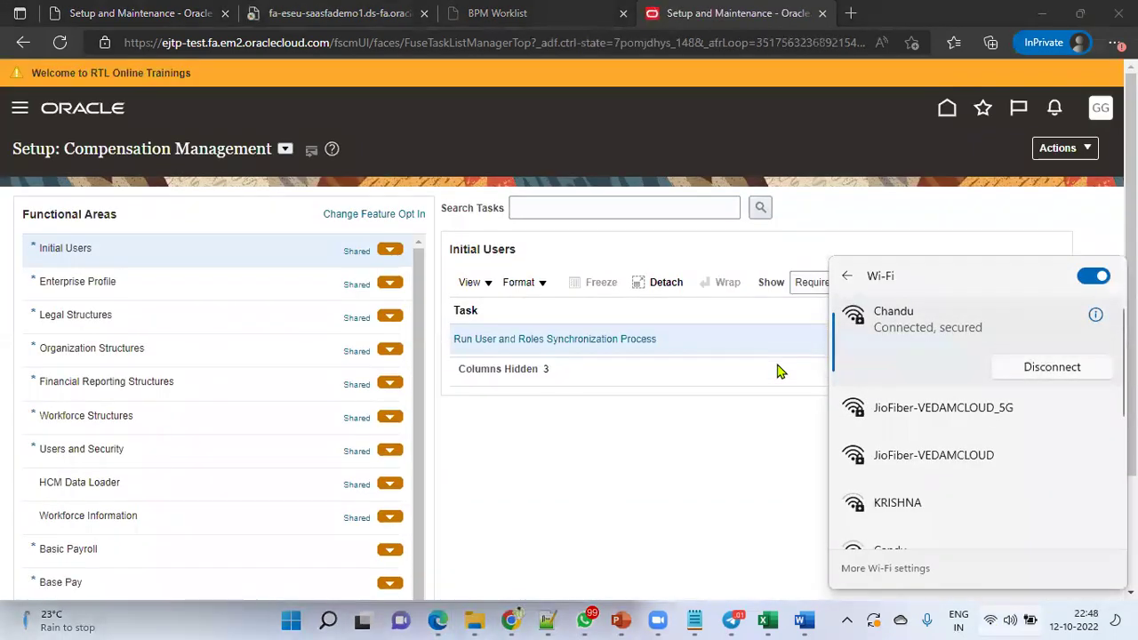
{"action": "left_click", "coordinate": [756, 481]}
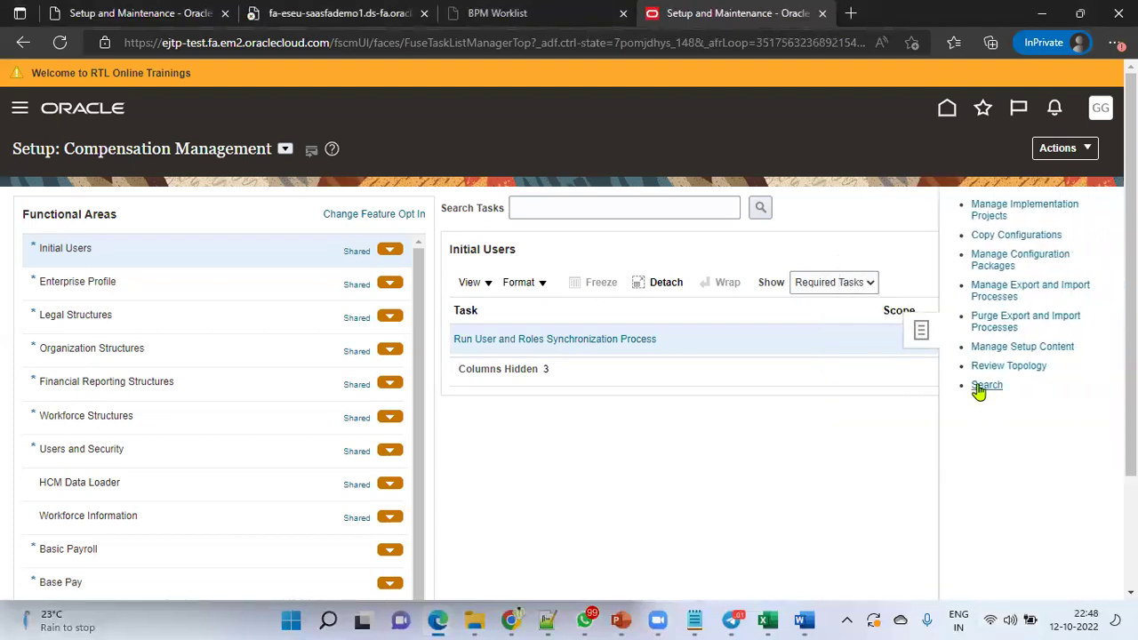
{"action": "left_click", "coordinate": [985, 384]}
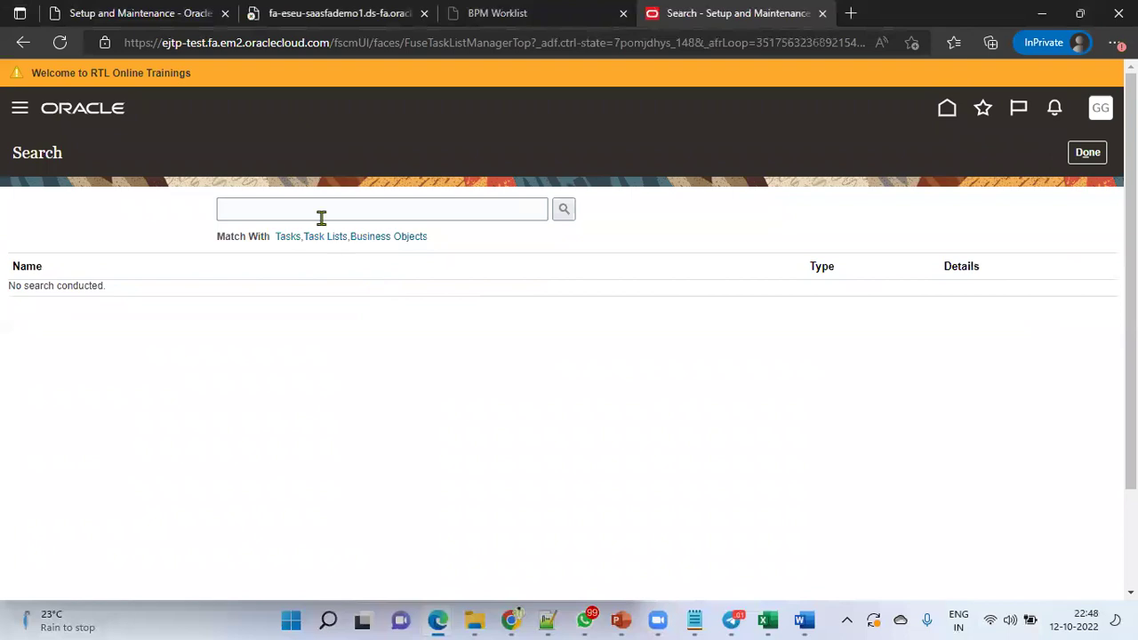
{"action": "left_click", "coordinate": [321, 213]}
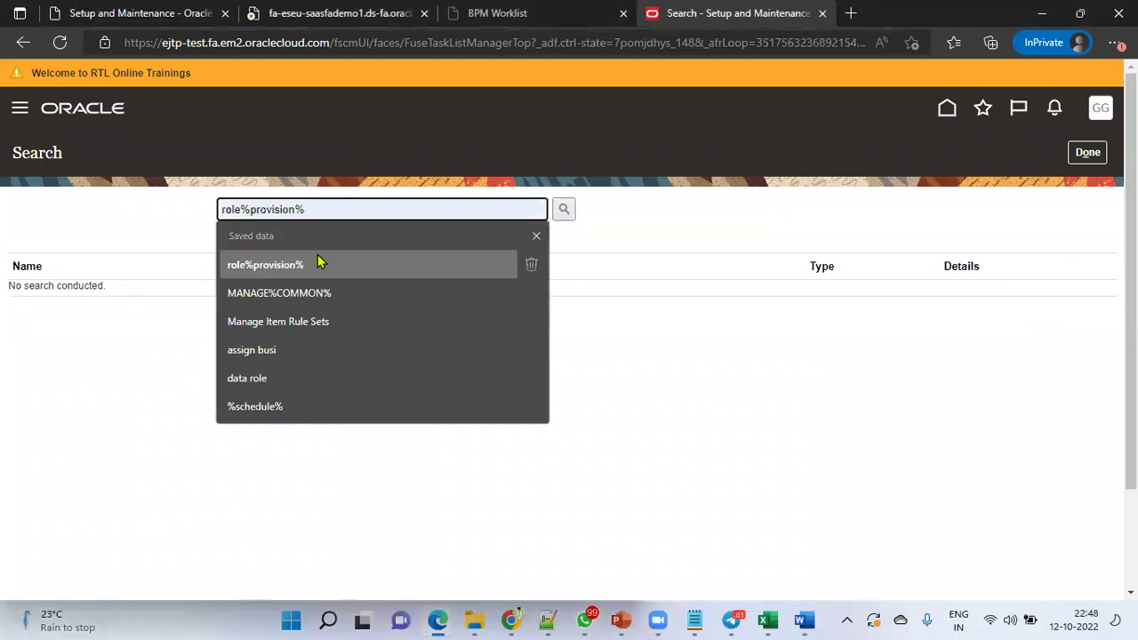
{"action": "type", "text": "manage"}
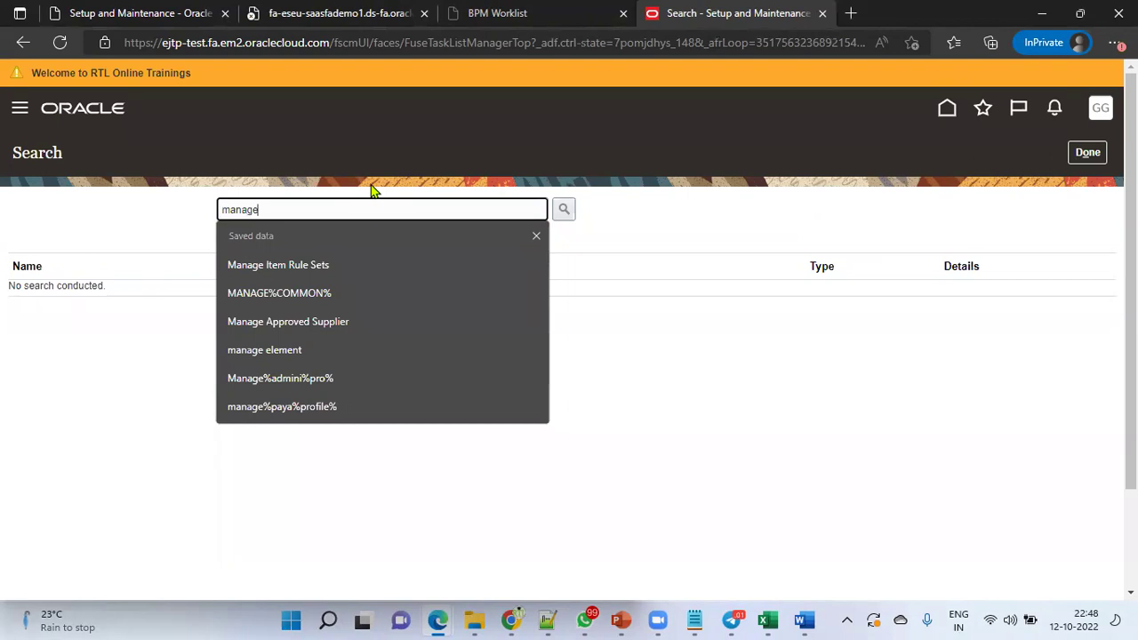
{"action": "left_click", "coordinate": [355, 378]}
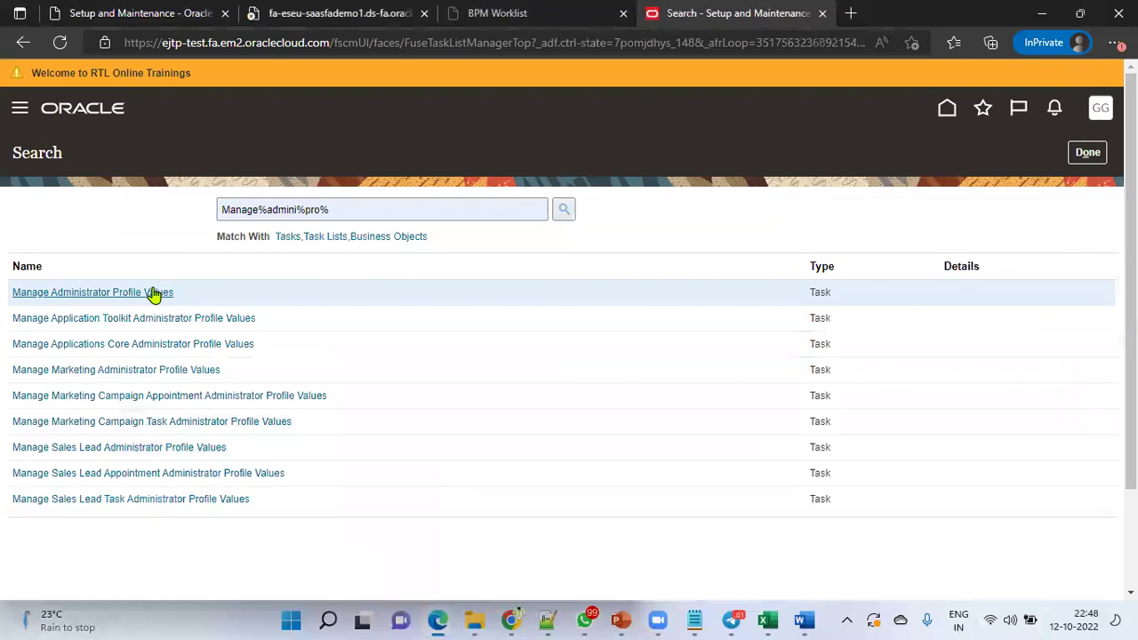
- Open Manage Administrator Profile Values and search profile option code FND%BANNER%
{"action": "left_click", "coordinate": [152, 292]}
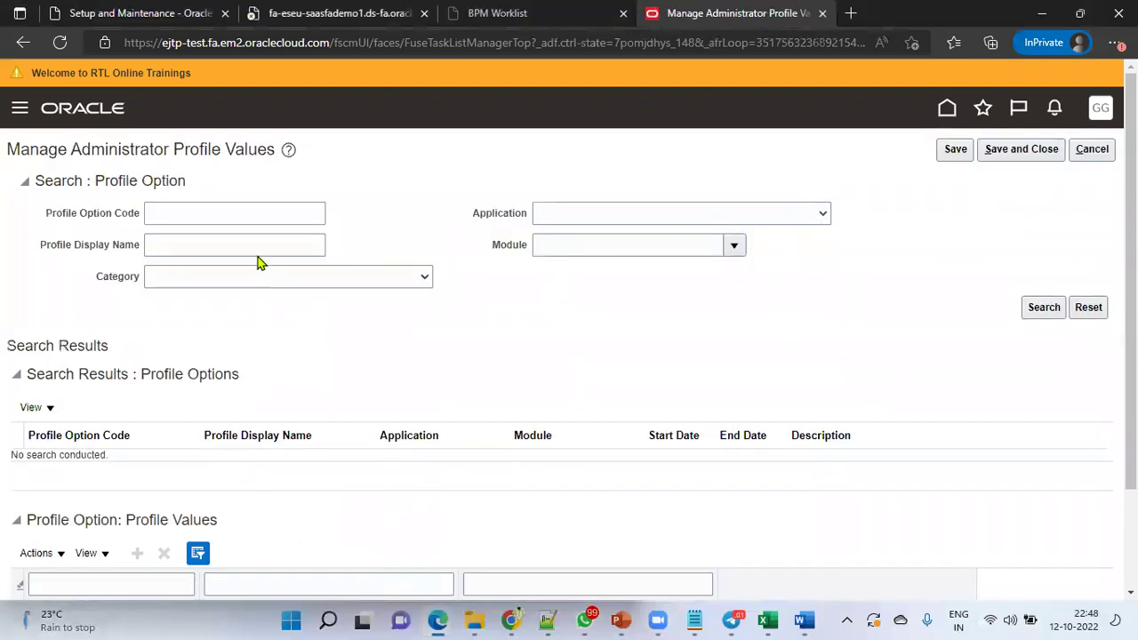
{"action": "left_click", "coordinate": [261, 215]}
{"action": "type", "text": "Welcome to RTL Online Trainings"}
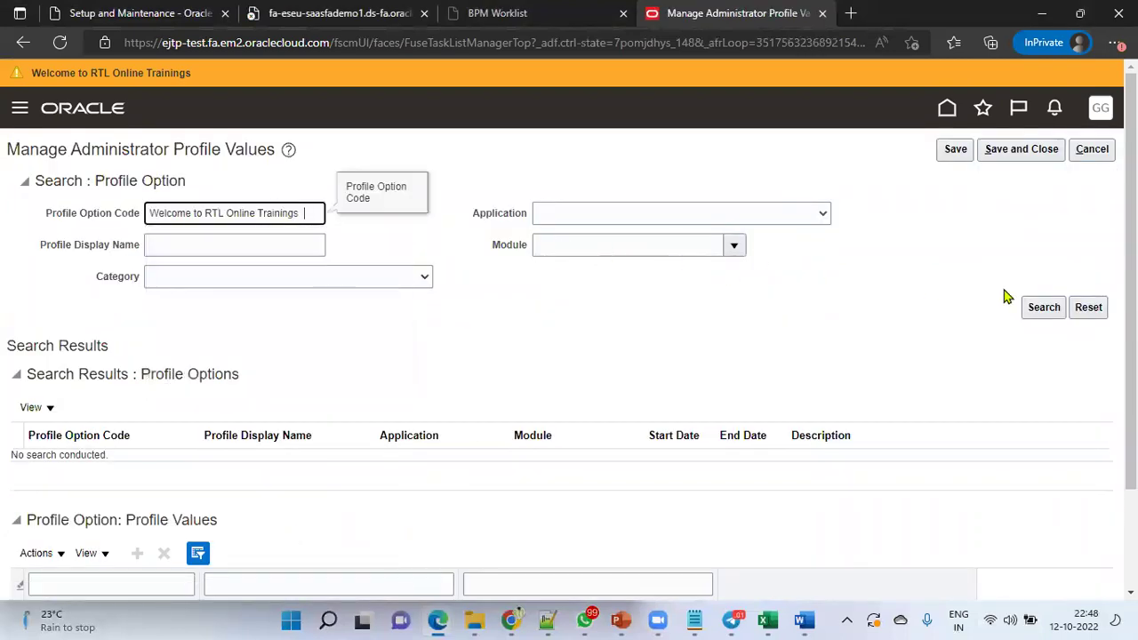
{"action": "left_click_drag", "start_coordinate": [311, 214], "coordinate": [4, 216]}
{"action": "key", "text": "ctrl+c"}
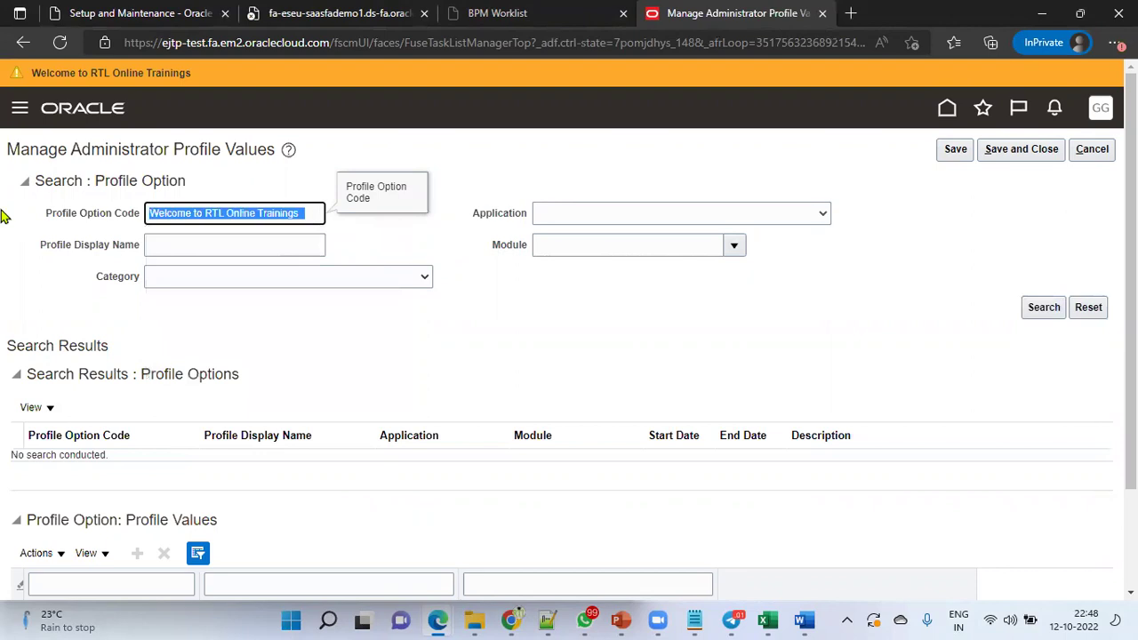
{"action": "type", "text": "FND%BANN"}
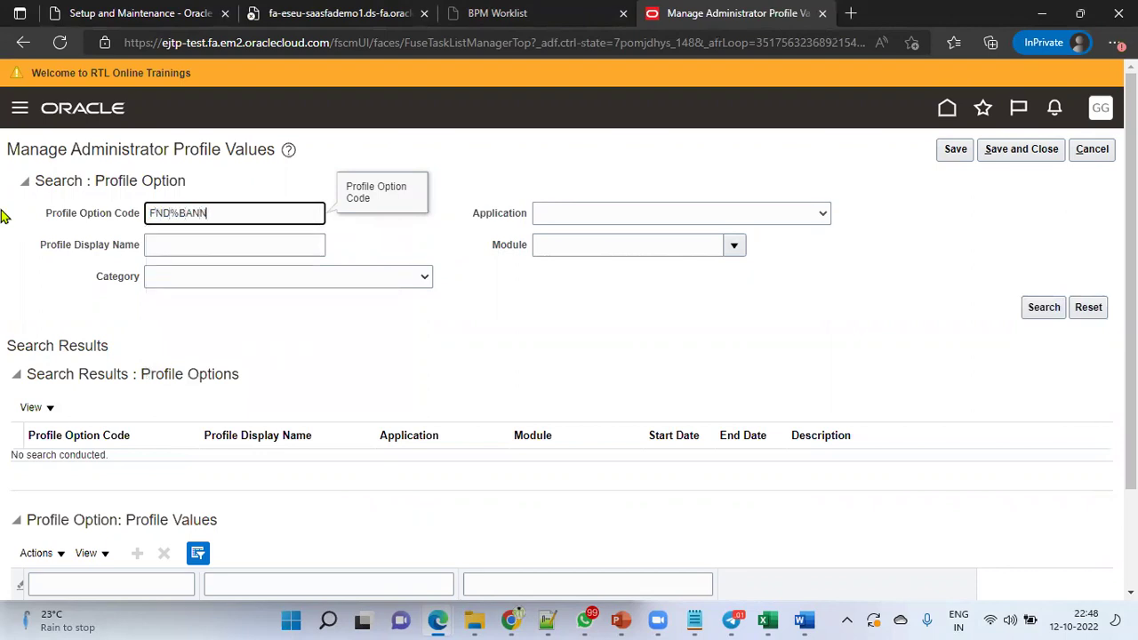
{"action": "type", "text": "ER%"}
{"action": "key", "text": "Return"}
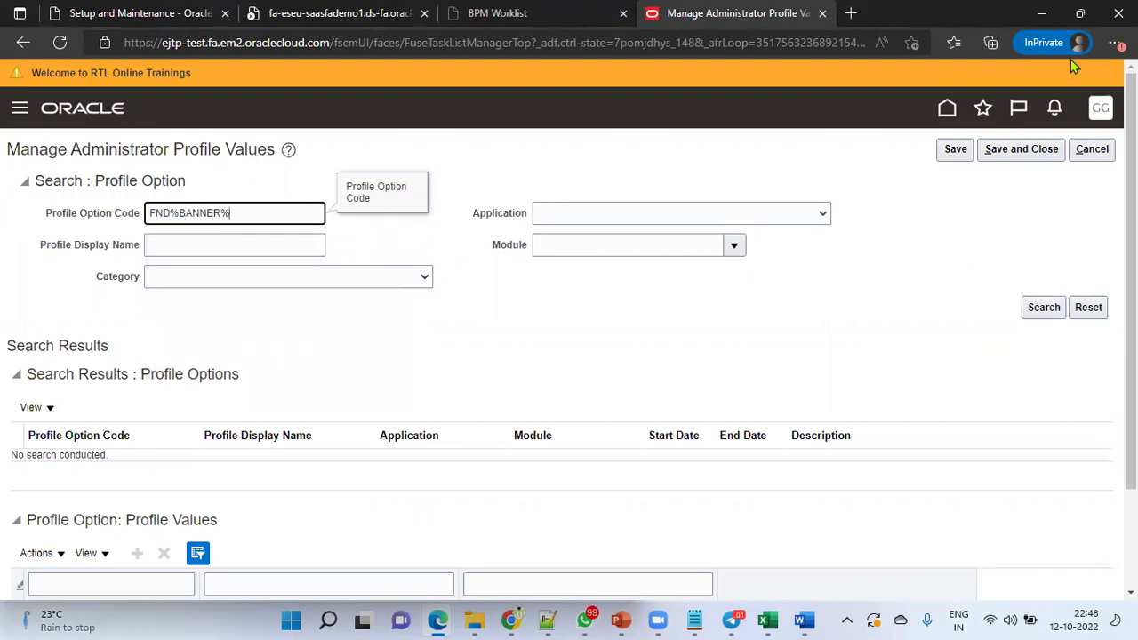
{"action": "left_click", "coordinate": [1115, 43]}
- Replace the Site banner with 'DEV-1 Instance refreshed 10-OCT-2022', fixing the 'Instnace' typo, and save
{"action": "left_click", "coordinate": [1083, 139]}
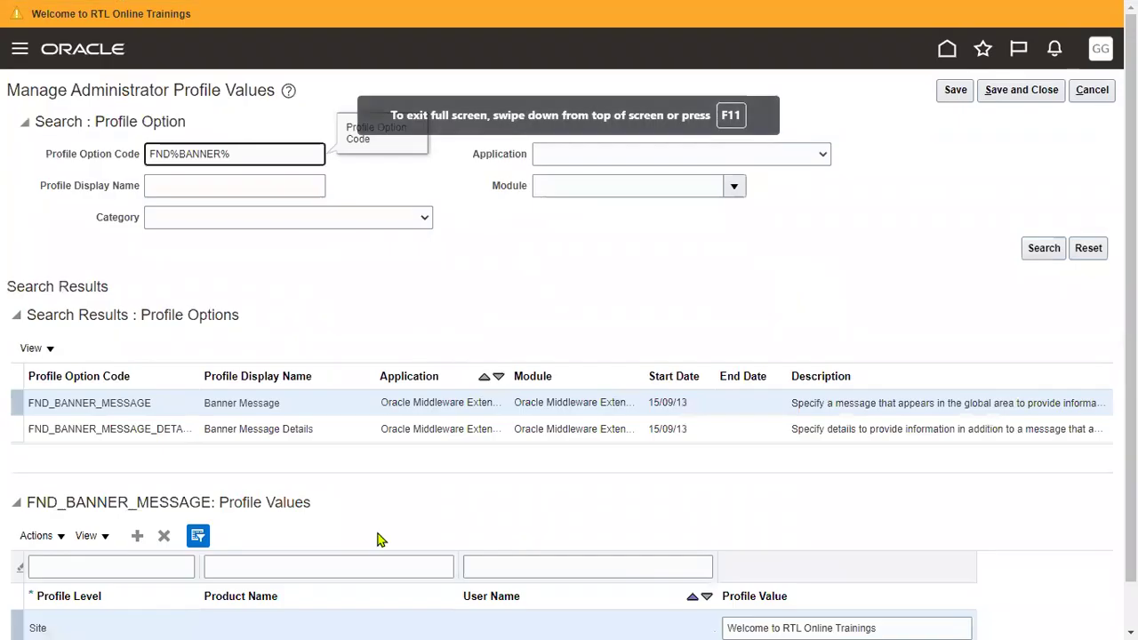
{"action": "left_click", "coordinate": [322, 409]}
{"action": "scroll", "coordinate": [914, 536], "scroll_direction": "down", "scroll_amount": 1}
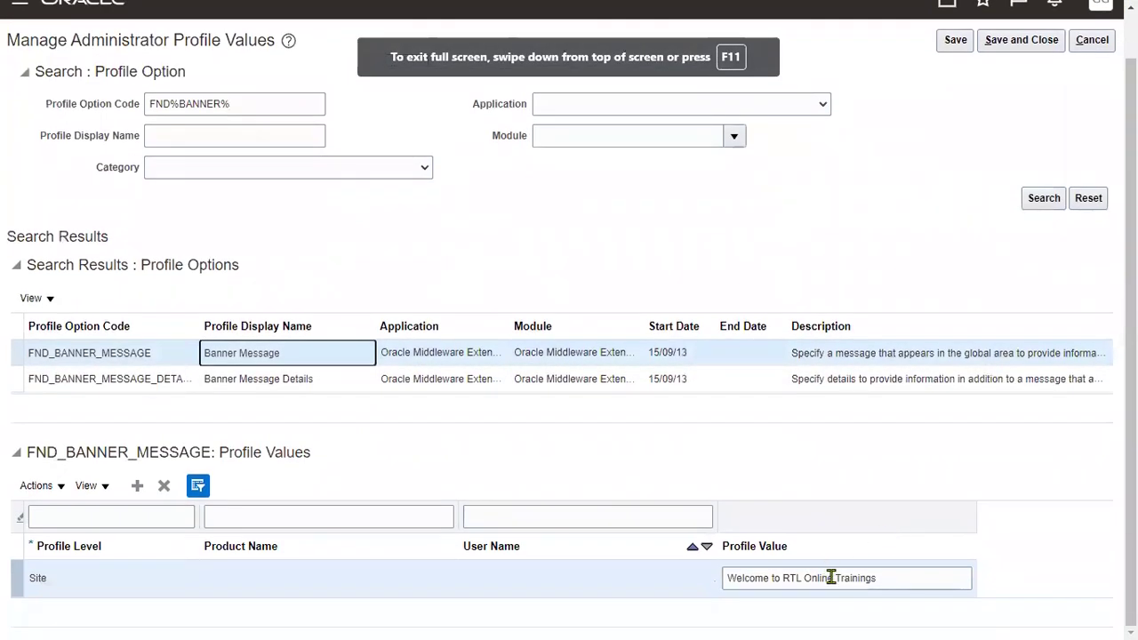
{"action": "left_click_drag", "start_coordinate": [883, 579], "coordinate": [696, 589]}
{"action": "type", "text": "DE"}
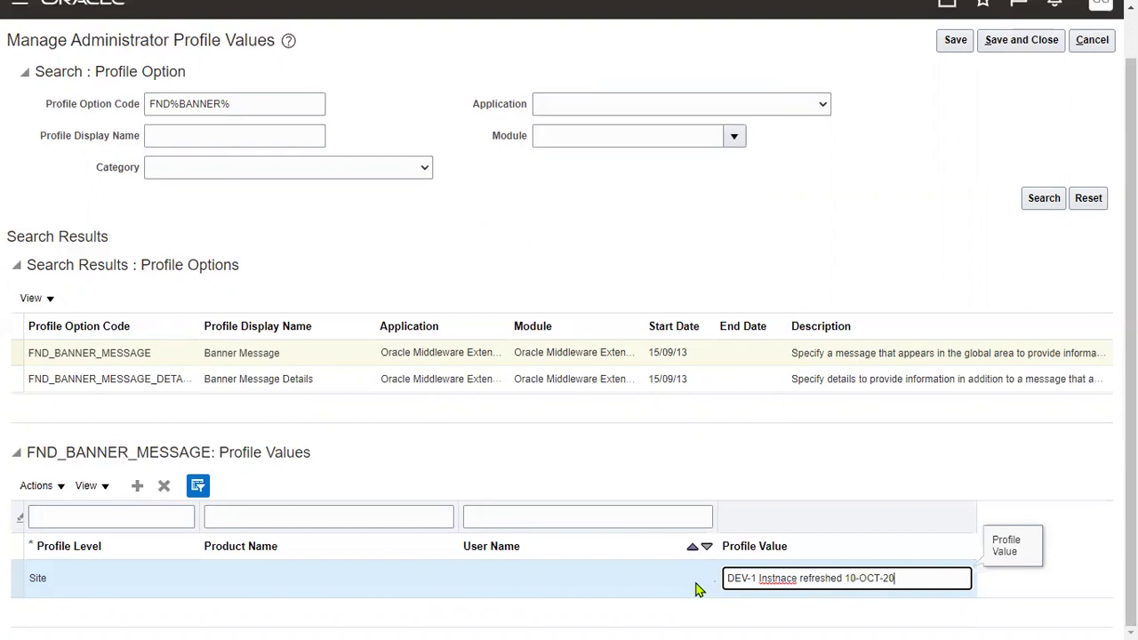
{"action": "left_click", "coordinate": [774, 579]}
{"action": "type", "text": "a"}
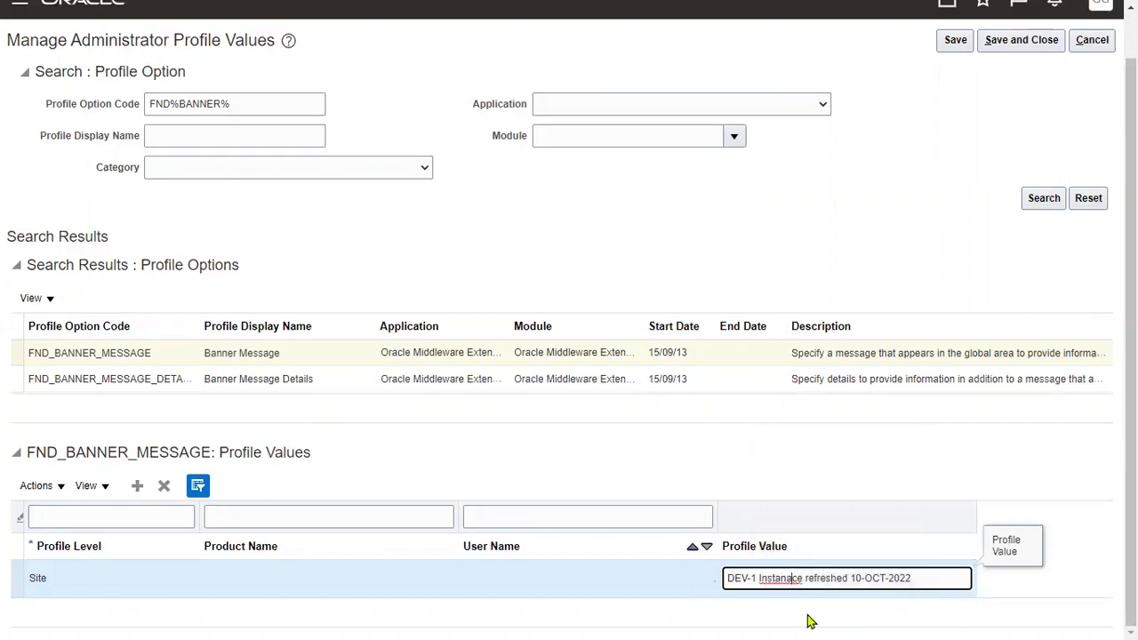
{"action": "key", "text": "Right"}
{"action": "key", "text": "Delete"}
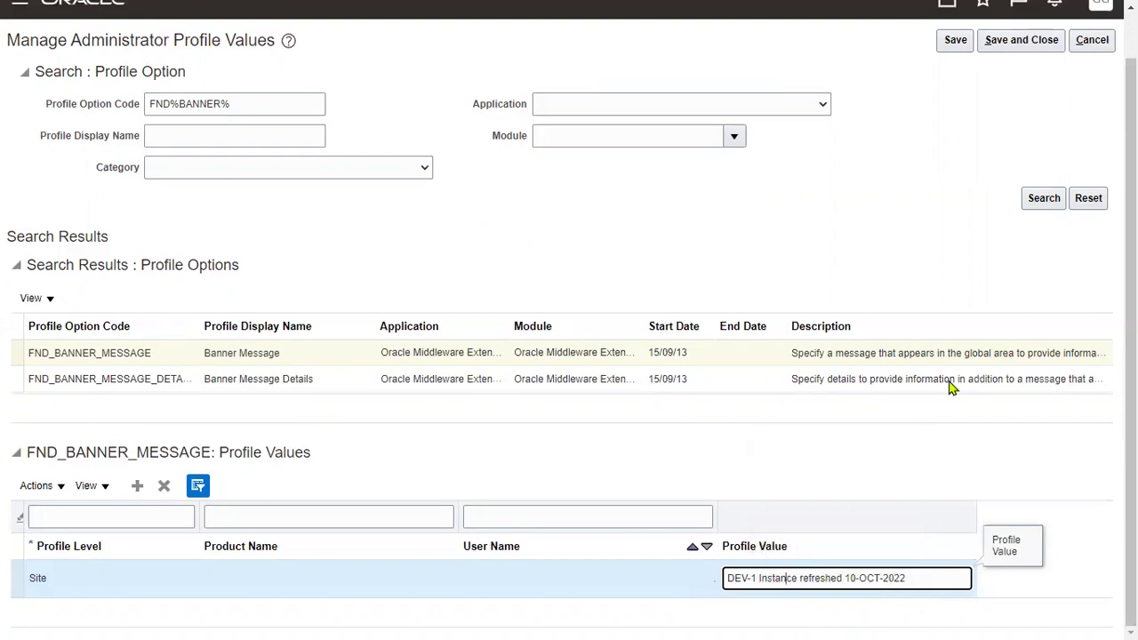
{"action": "left_click", "coordinate": [1022, 42]}
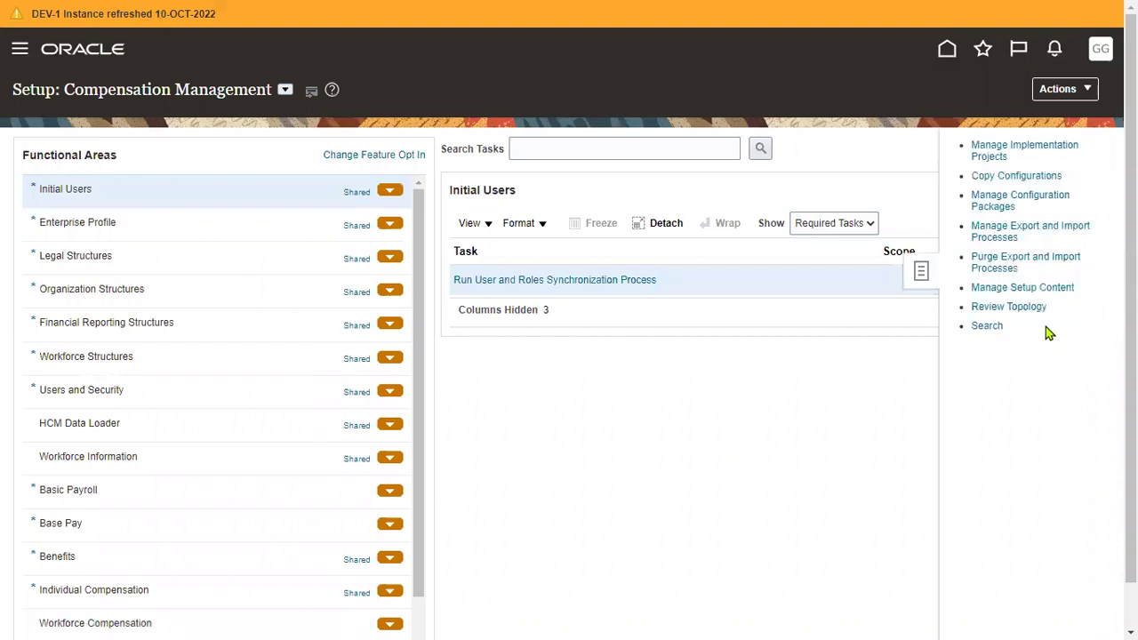
- Open Manage Administrator Profile Values via the 'Manage%admini%pro%' task search
{"action": "left_click", "coordinate": [989, 327]}
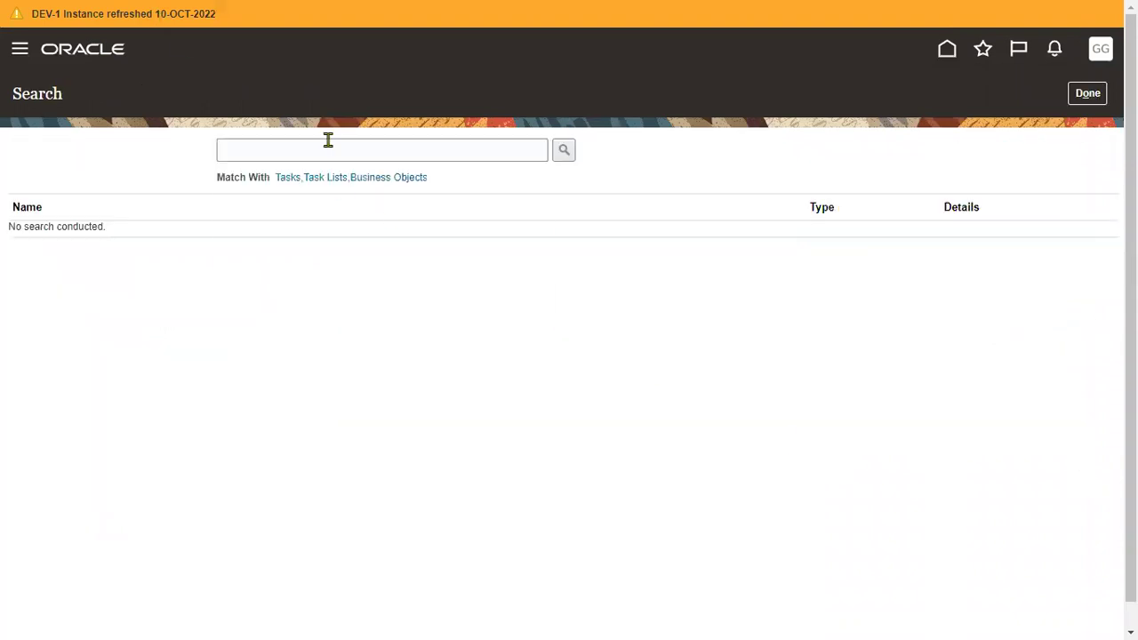
{"action": "left_click", "coordinate": [328, 140]}
{"action": "type", "text": "manag"}
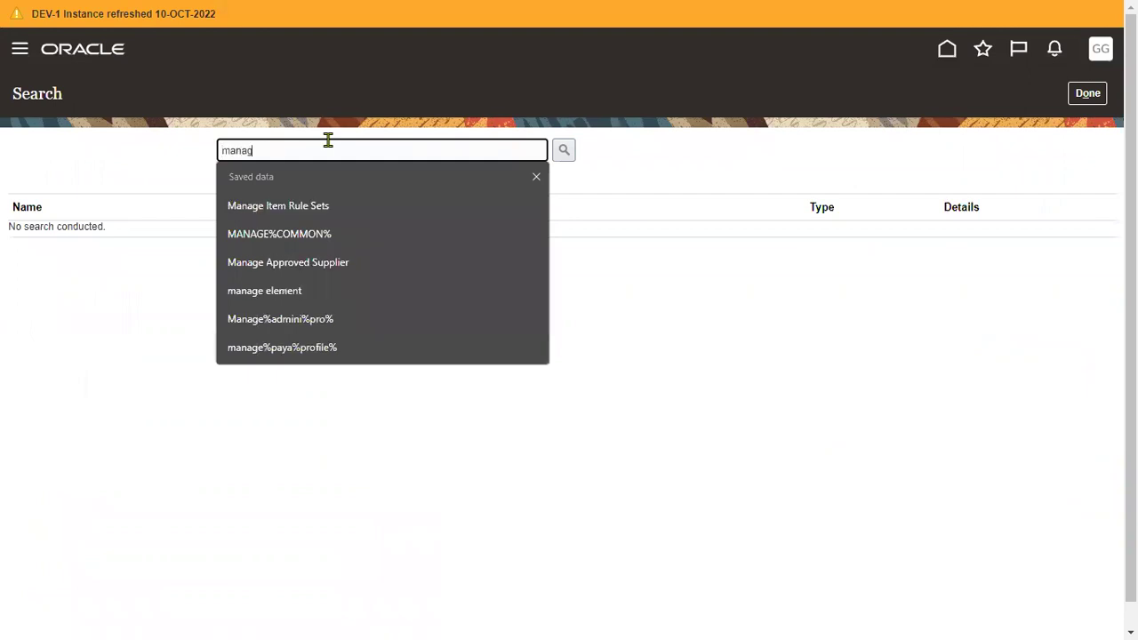
{"action": "type", "text": "e%ad"}
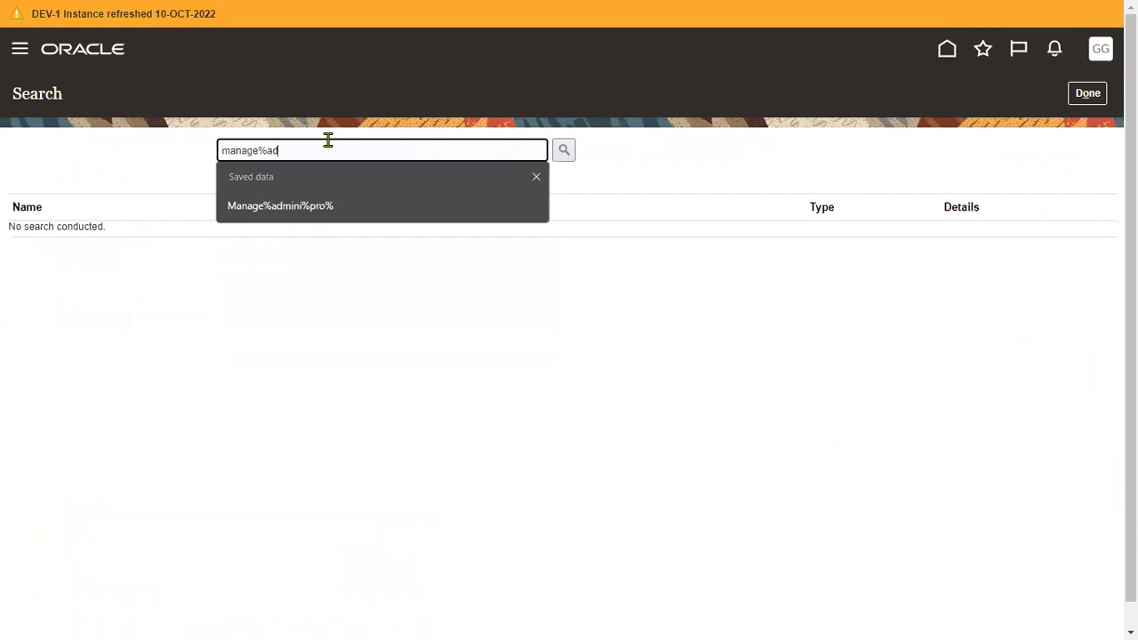
{"action": "left_click", "coordinate": [318, 203]}
{"action": "left_click", "coordinate": [564, 149]}
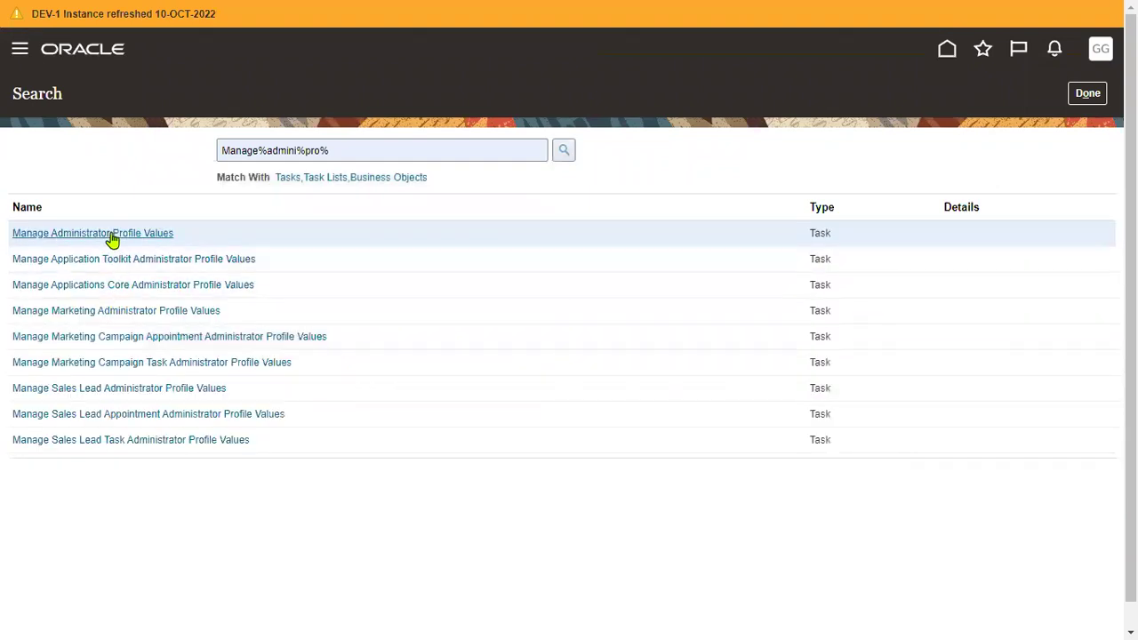
{"action": "left_click", "coordinate": [113, 236]}
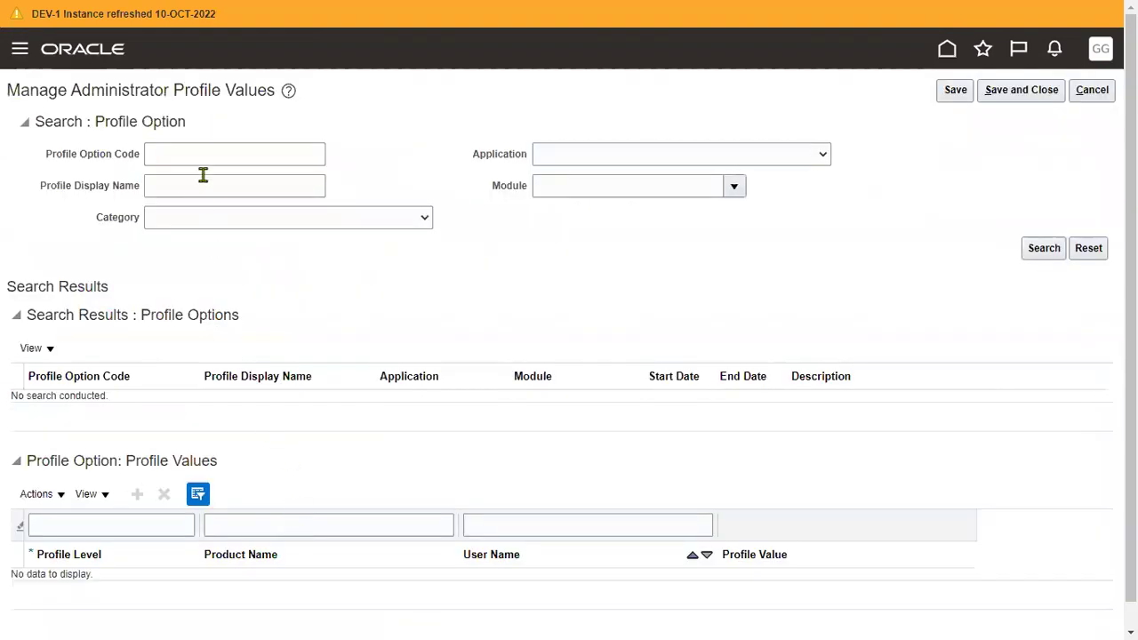
- Search for profile option code FND%BANNER%
{"action": "left_click", "coordinate": [205, 154]}
{"action": "key", "text": "ctrl+v"}
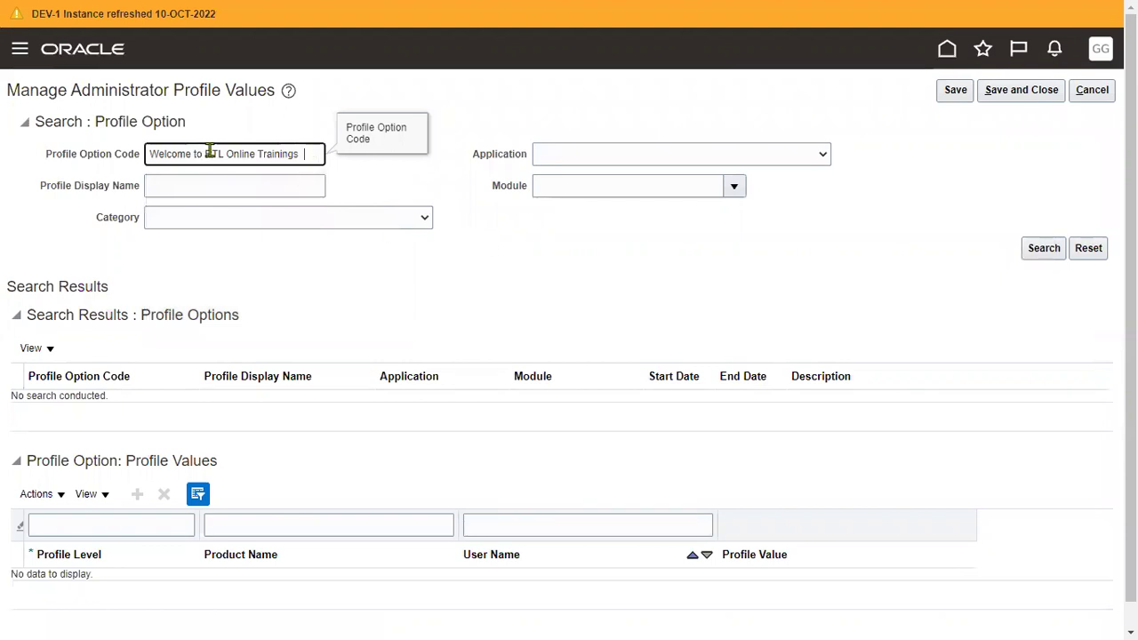
{"action": "key", "text": "ctrl+a"}
{"action": "type", "text": "FND"}
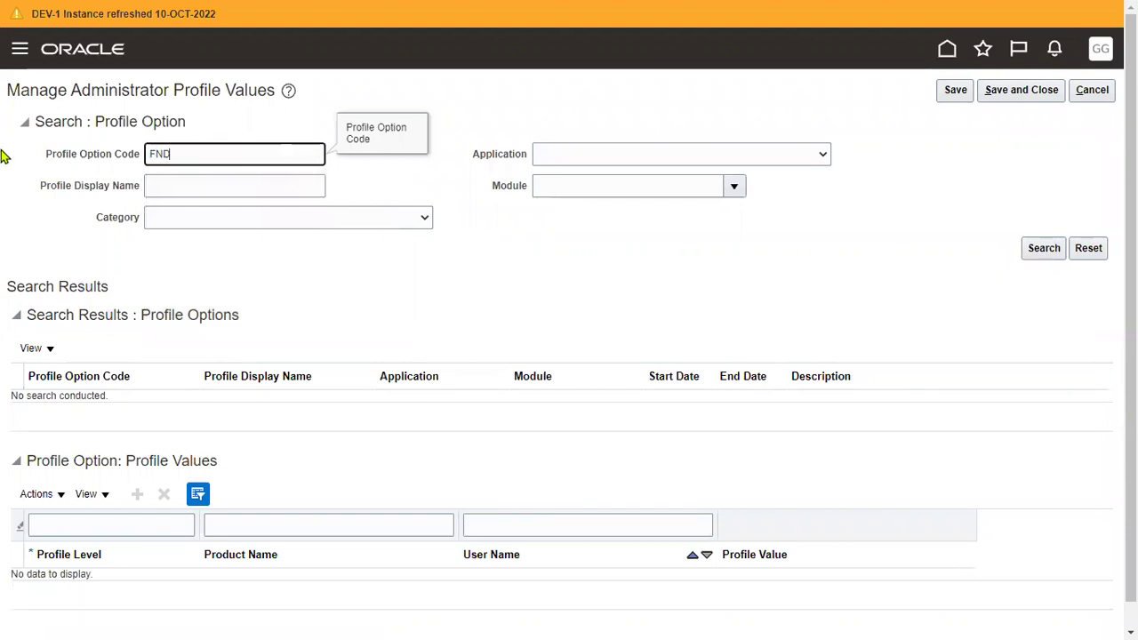
{"action": "key", "text": "Return"}
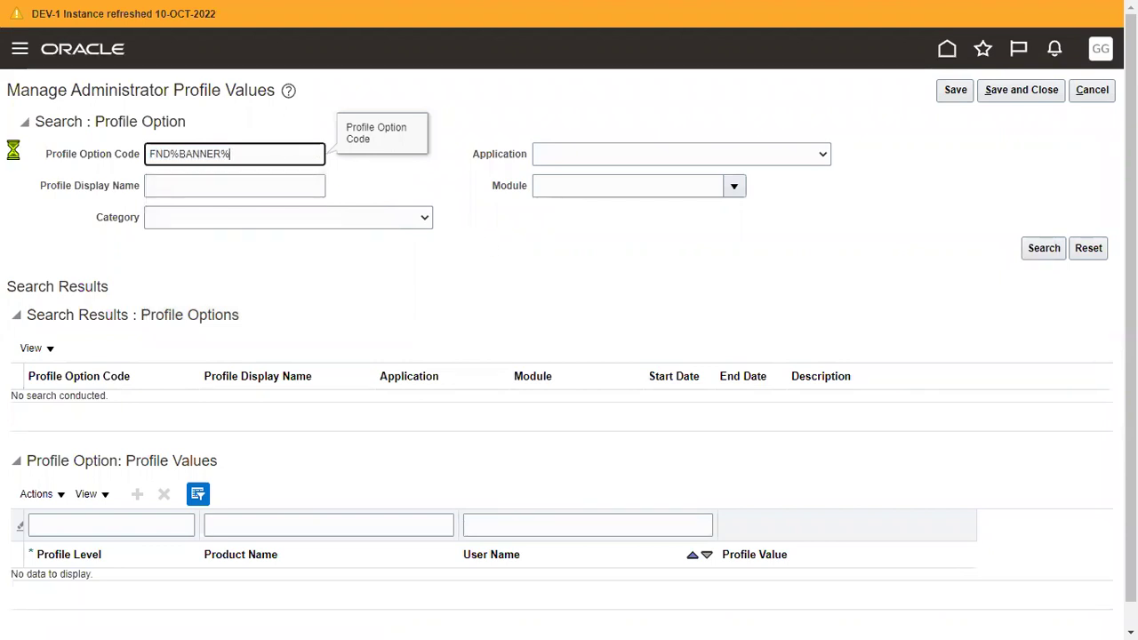
- Delete the Site-level FND_BANNER_MESSAGE value and save the change
{"action": "left_click", "coordinate": [296, 410]}
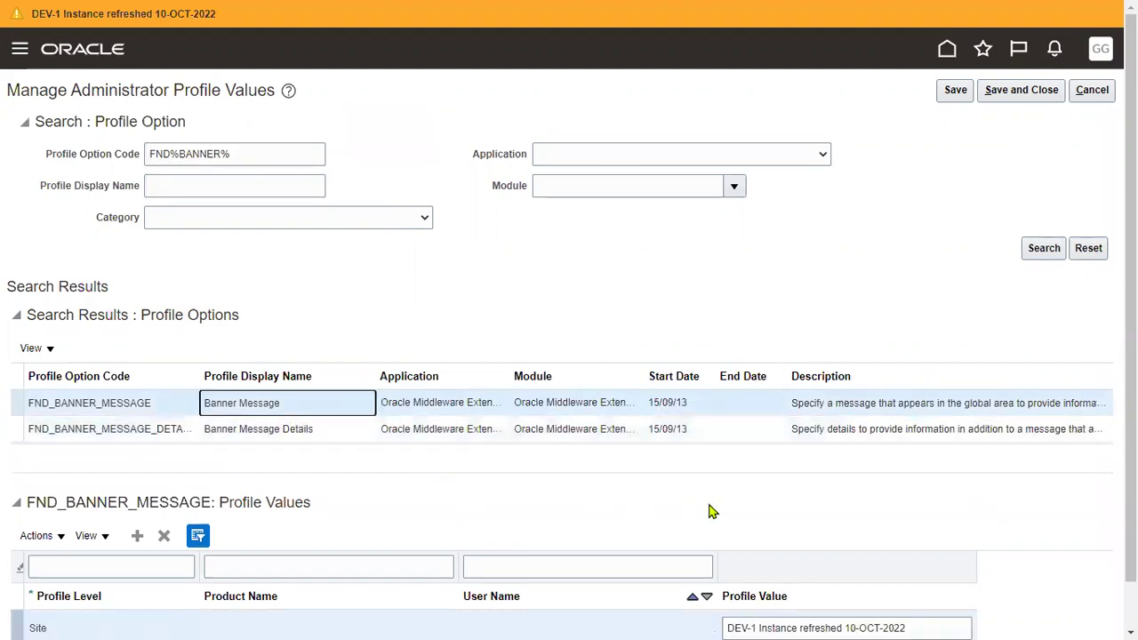
{"action": "scroll", "coordinate": [730, 507], "scroll_direction": "down", "scroll_amount": 1}
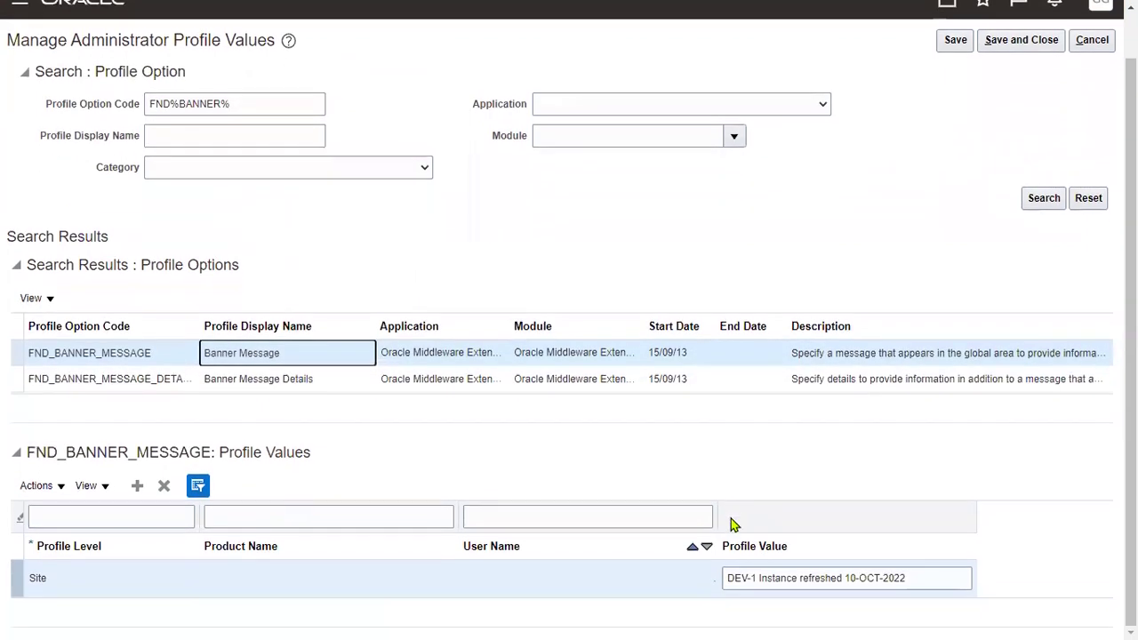
{"action": "left_click", "coordinate": [669, 584]}
{"action": "left_click", "coordinate": [163, 486]}
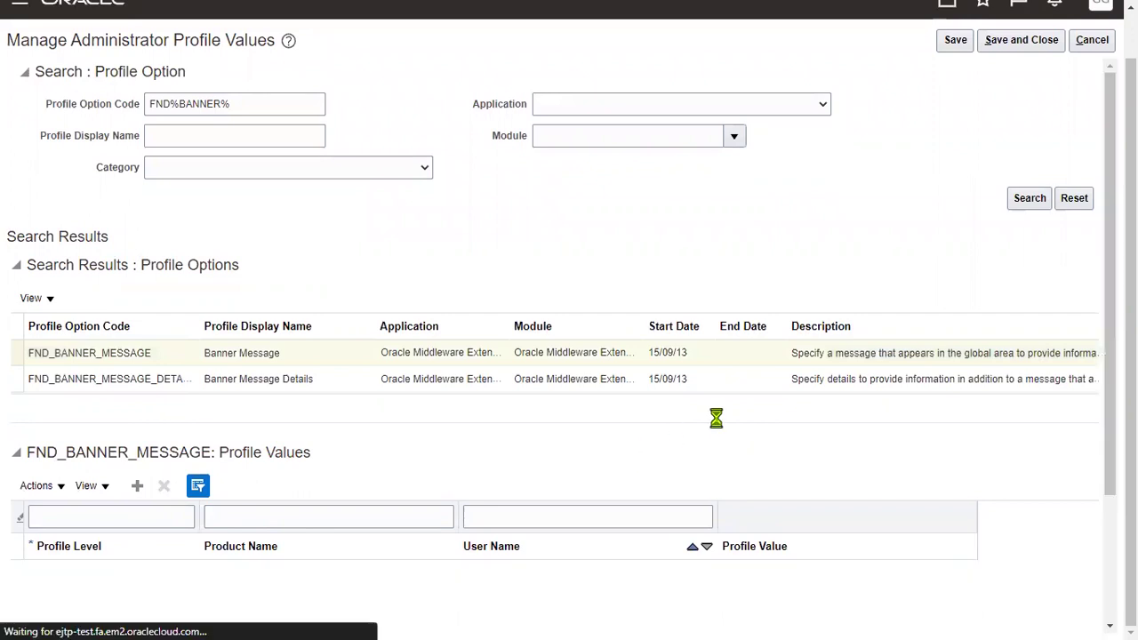
{"action": "left_click", "coordinate": [1022, 92]}
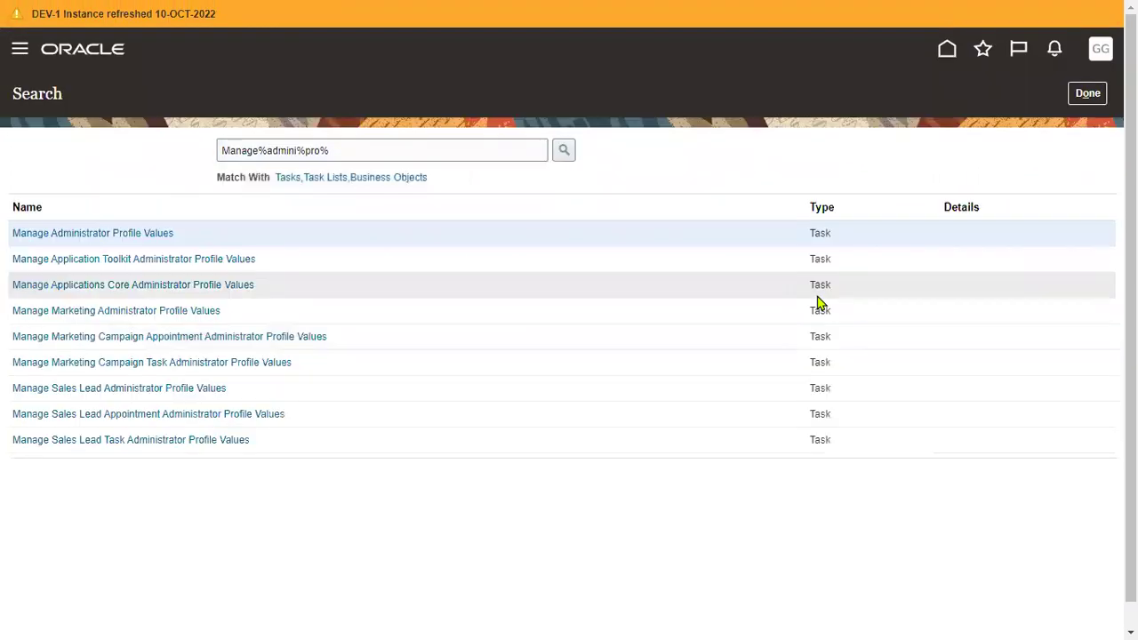
- Close the task search with Done and return to the RTL channel's videos in Chrome
{"action": "left_click", "coordinate": [1087, 94]}
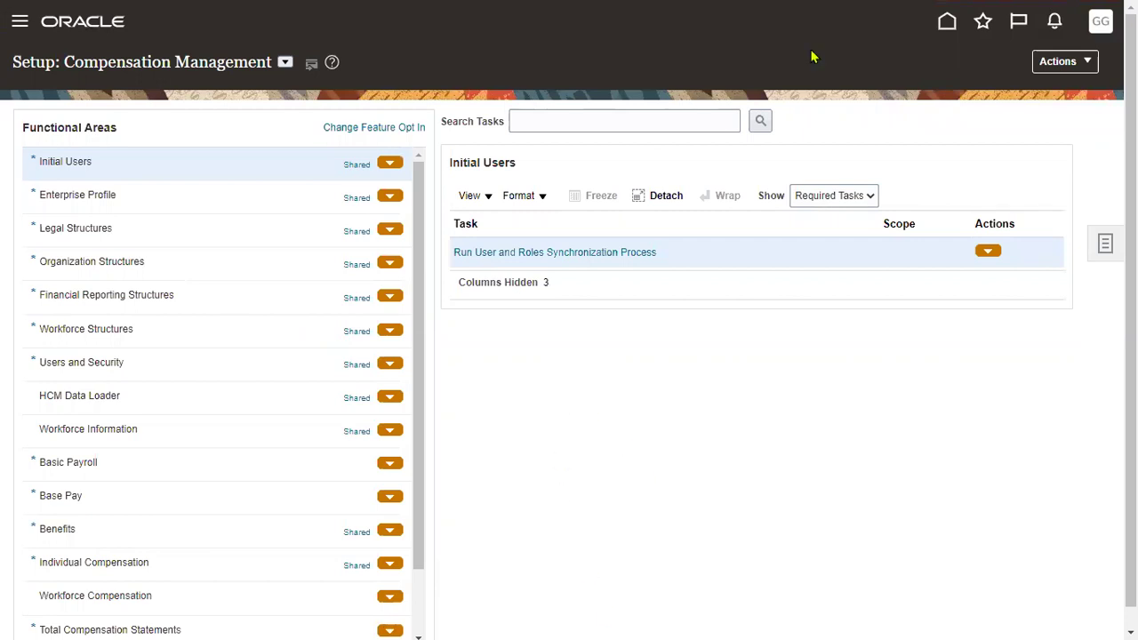
{"action": "left_click", "coordinate": [1081, 13]}
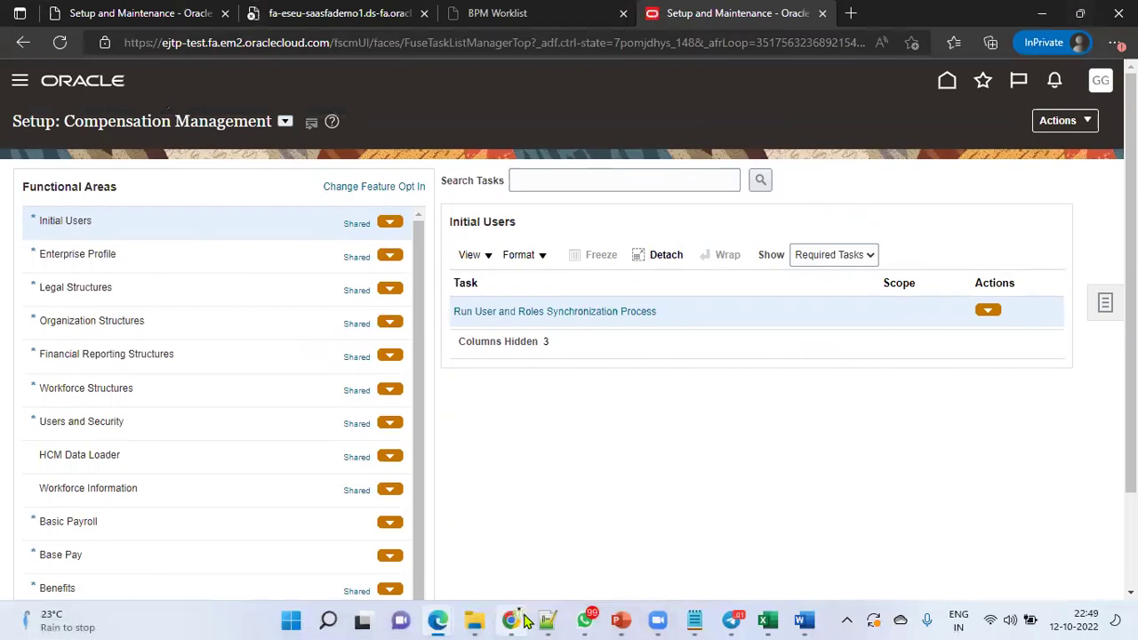
{"action": "left_click", "coordinate": [512, 620]}
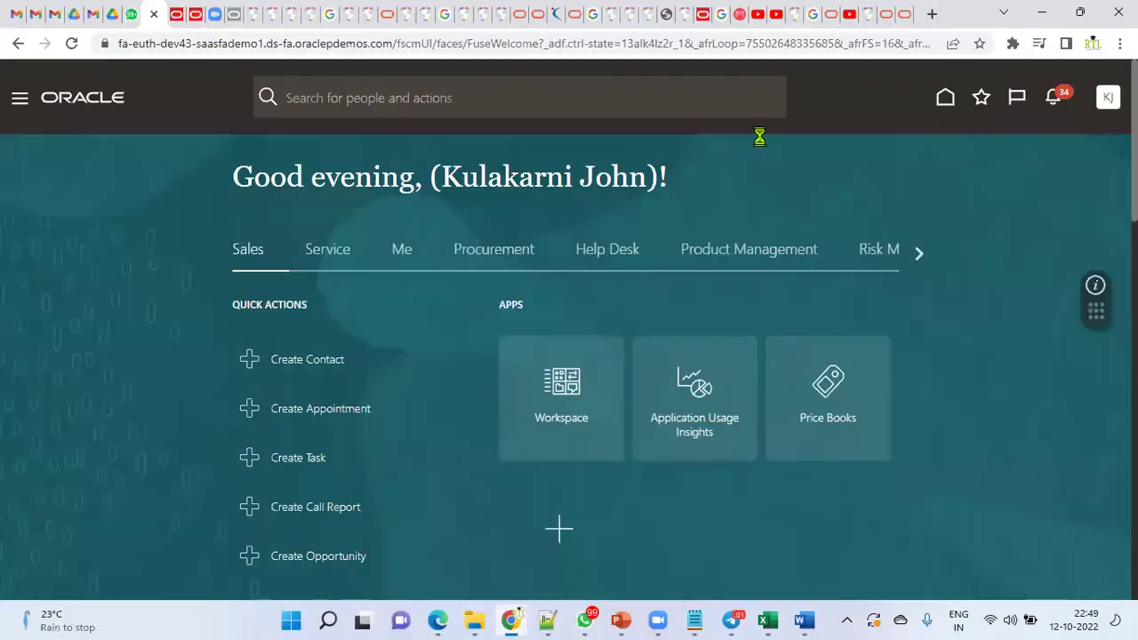
{"action": "left_click", "coordinate": [800, 20]}
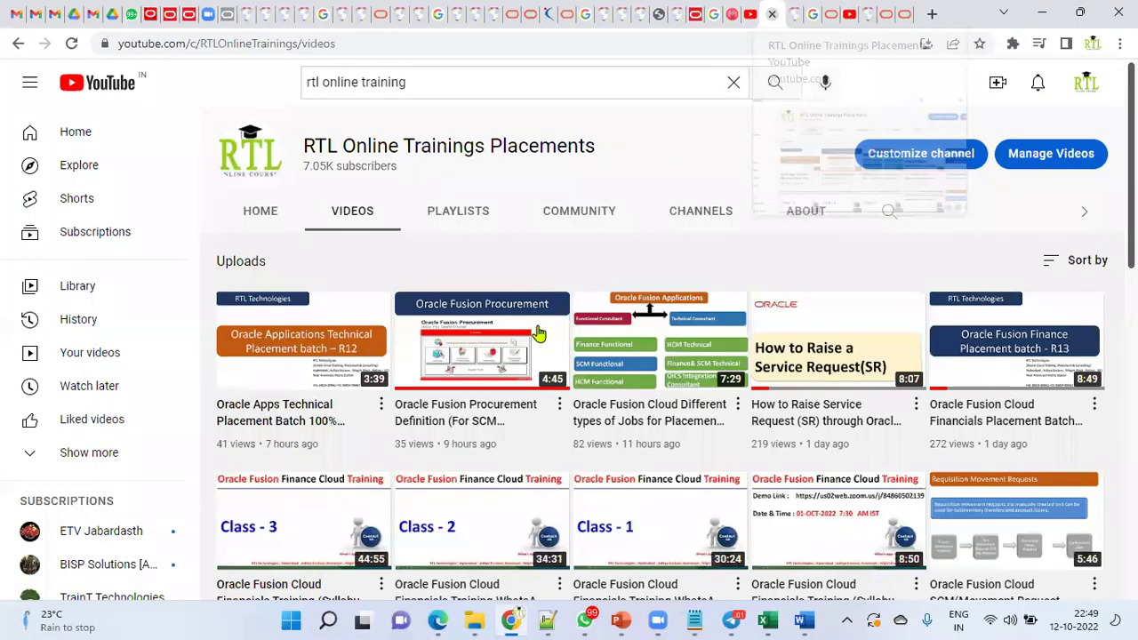